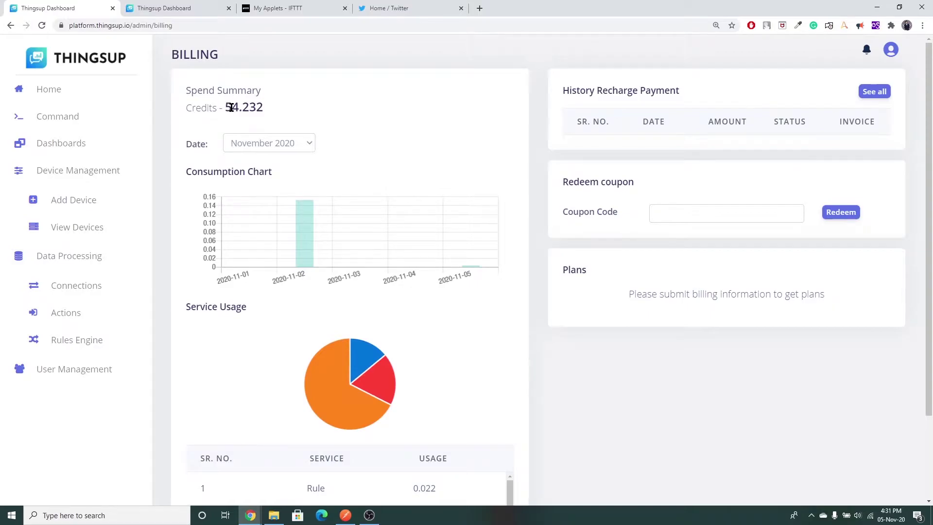
{"action": "left_click", "coordinate": [282, 97]}
{"action": "left_click", "coordinate": [119, 96]}
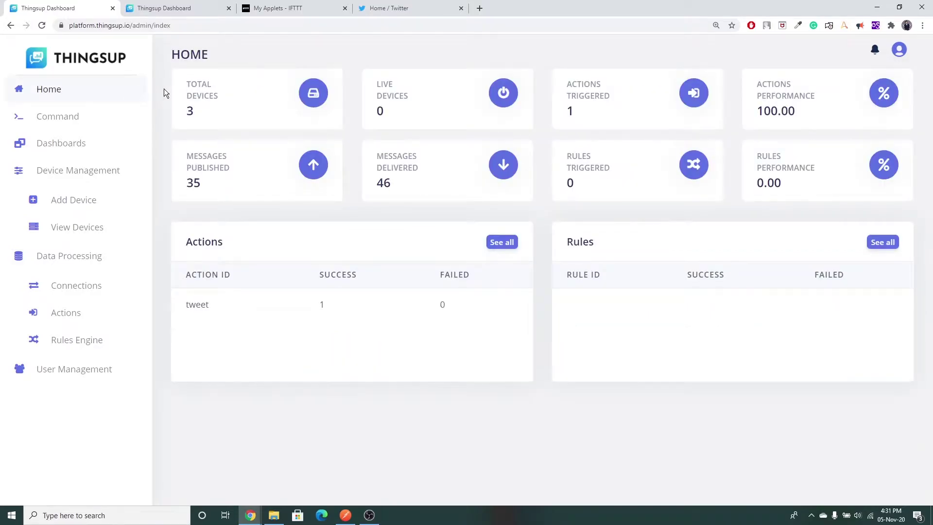
Switch to IFTTT and start a new applet with the Webhooks "Receive a web request" trigger.
{"action": "left_click", "coordinate": [292, 11]}
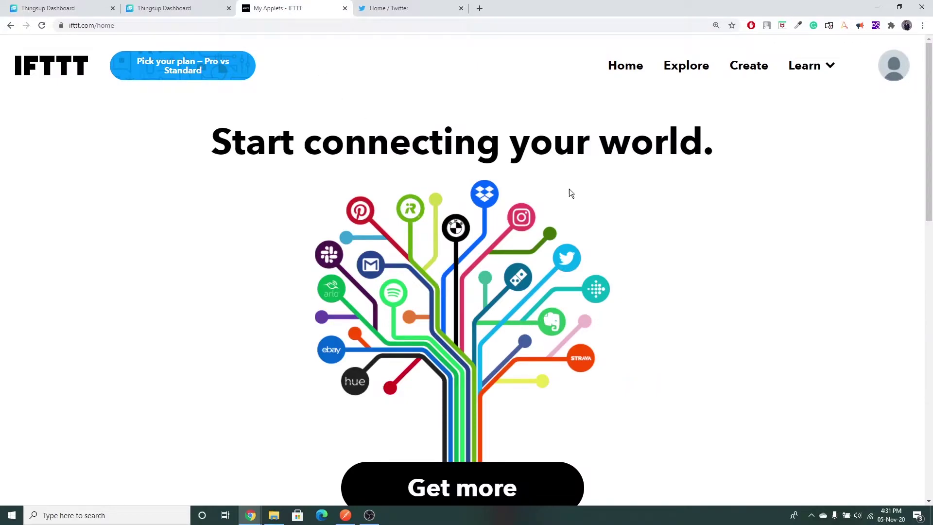
{"action": "left_click", "coordinate": [751, 68]}
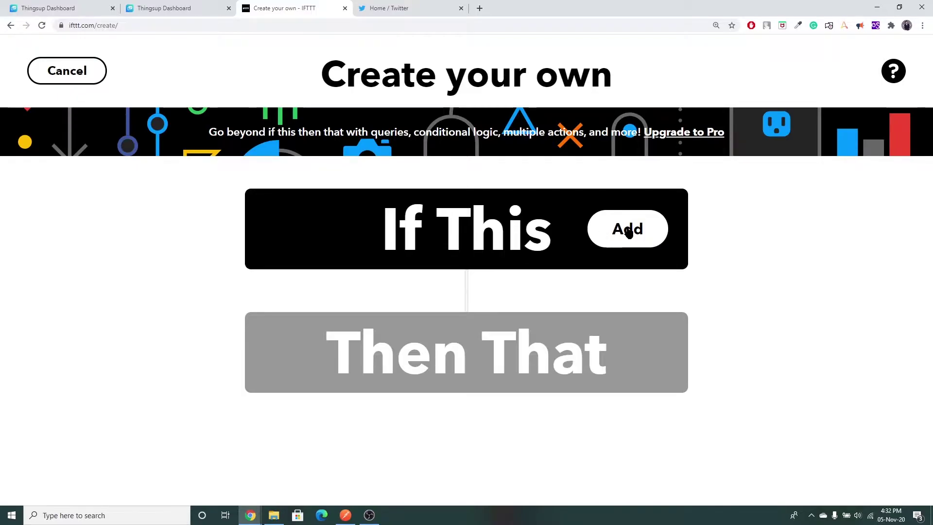
{"action": "left_click", "coordinate": [628, 231]}
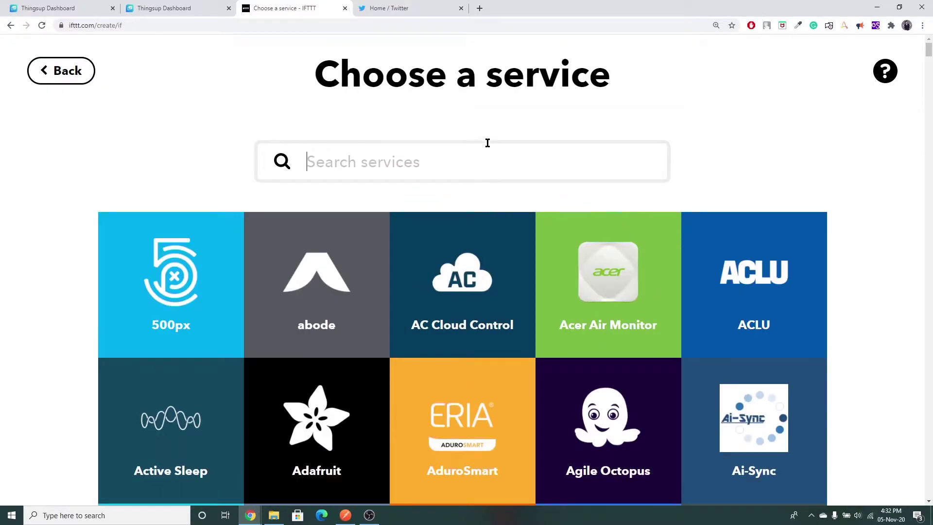
{"action": "type", "text": "web"}
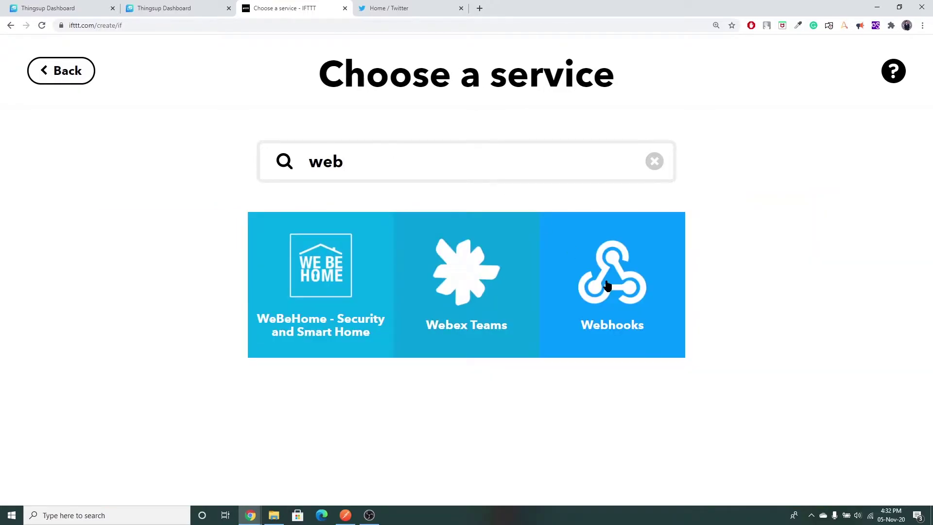
{"action": "left_click", "coordinate": [610, 265]}
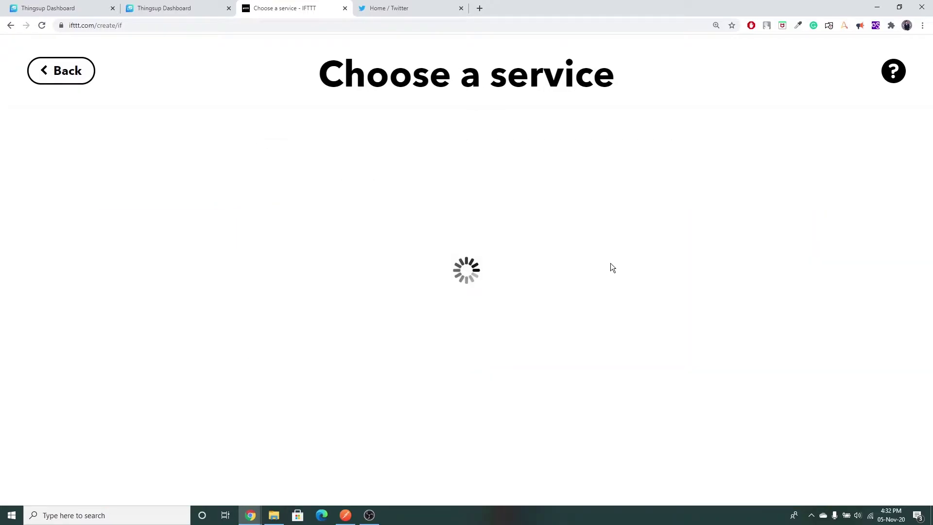
{"action": "scroll", "coordinate": [611, 266], "scroll_direction": "down", "scroll_amount": 3}
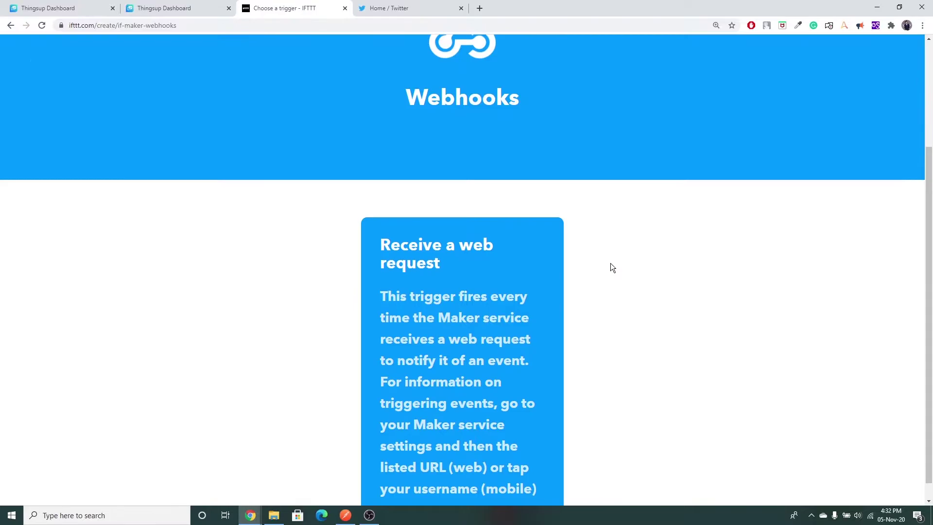
{"action": "left_click", "coordinate": [459, 316]}
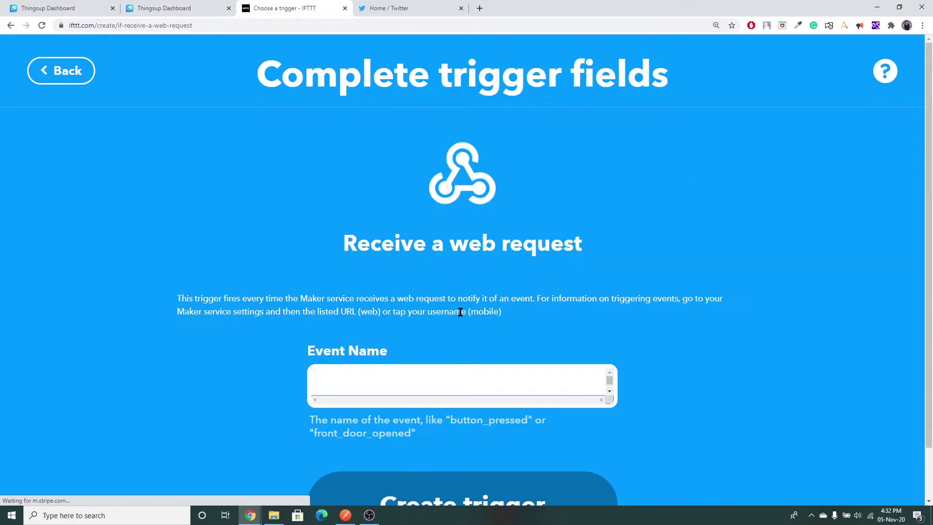
Set the web request trigger's event name to "Chennai" and create the trigger.
{"action": "scroll", "coordinate": [460, 313], "scroll_direction": "down", "scroll_amount": 1}
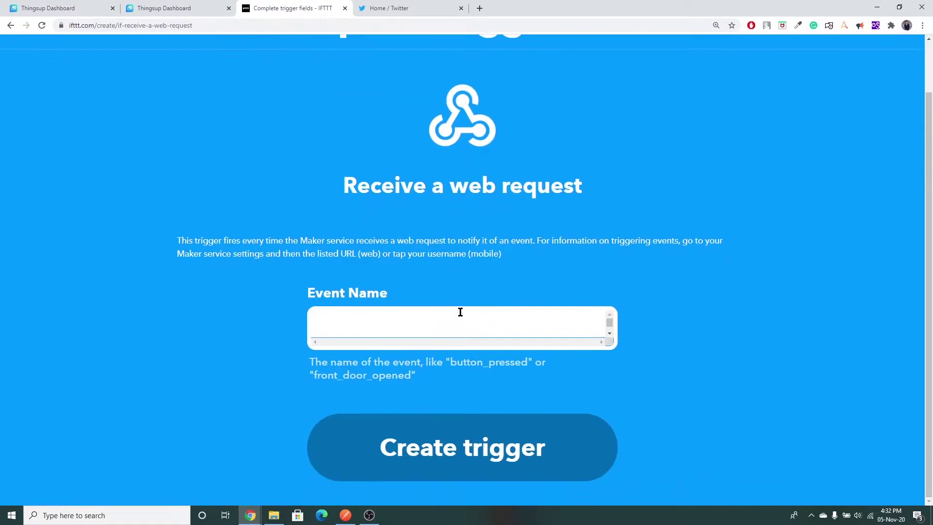
{"action": "left_click", "coordinate": [432, 320]}
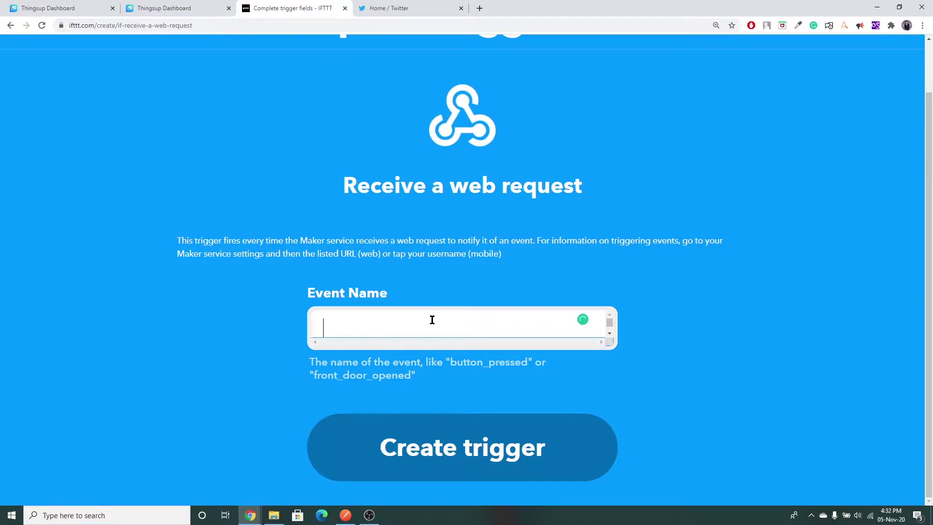
{"action": "type", "text": "Chennai"}
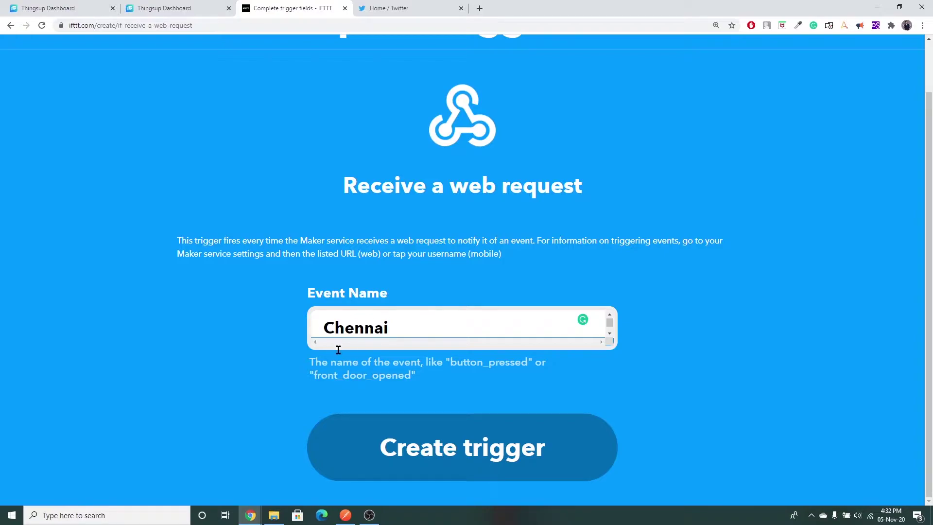
{"action": "left_click", "coordinate": [432, 443]}
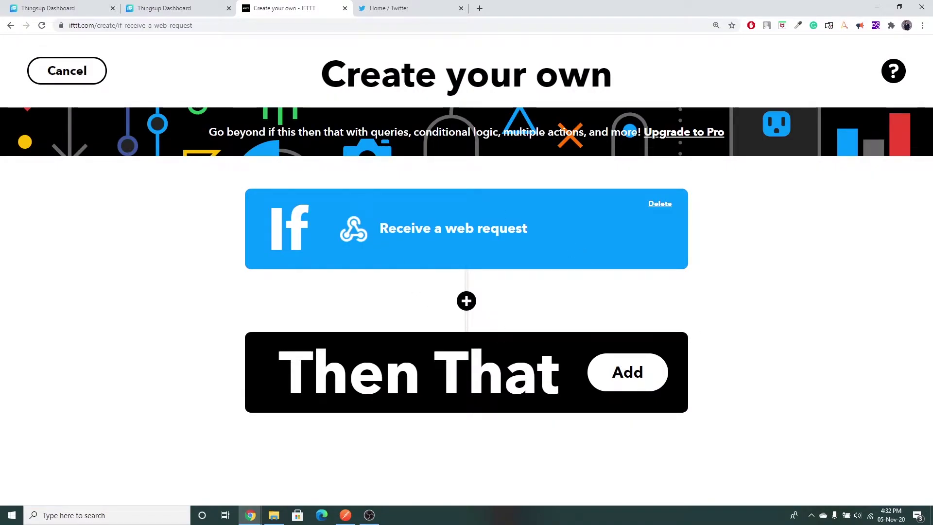
Choose Twitter's "Post a tweet" as the applet's Then That action.
{"action": "left_click", "coordinate": [646, 376]}
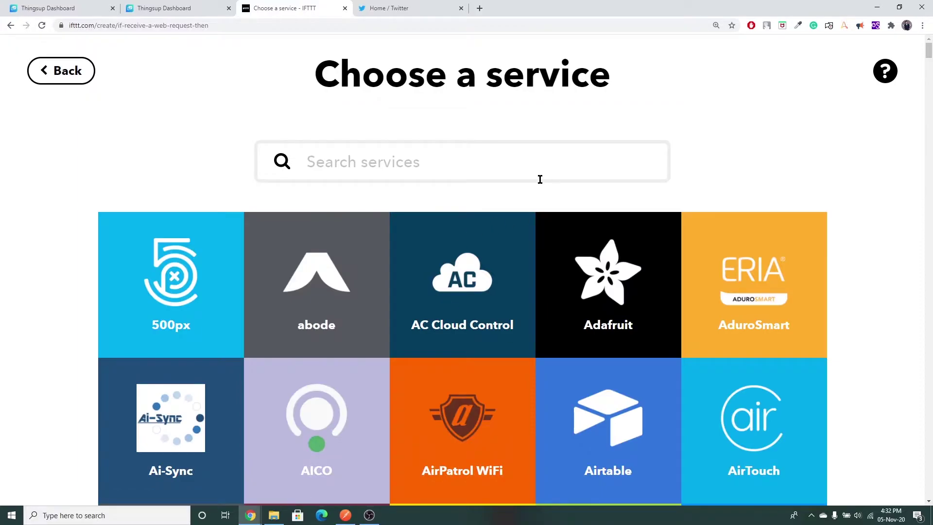
{"action": "scroll", "coordinate": [359, 189], "scroll_direction": "down", "scroll_amount": 10}
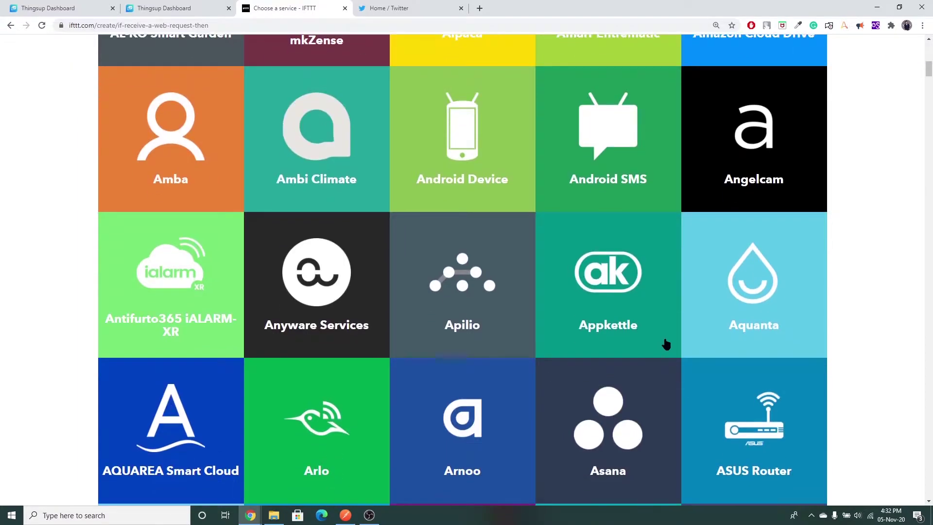
{"action": "scroll", "coordinate": [666, 344], "scroll_direction": "up", "scroll_amount": 12}
{"action": "scroll", "coordinate": [483, 389], "scroll_direction": "down", "scroll_amount": 10}
{"action": "scroll", "coordinate": [482, 386], "scroll_direction": "up", "scroll_amount": 10}
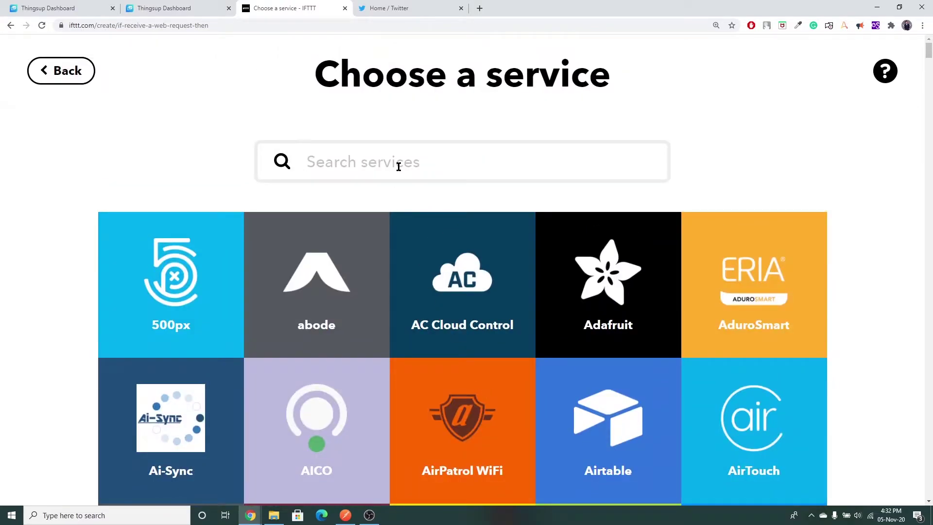
{"action": "type", "text": "tw"}
{"action": "left_click", "coordinate": [479, 271]}
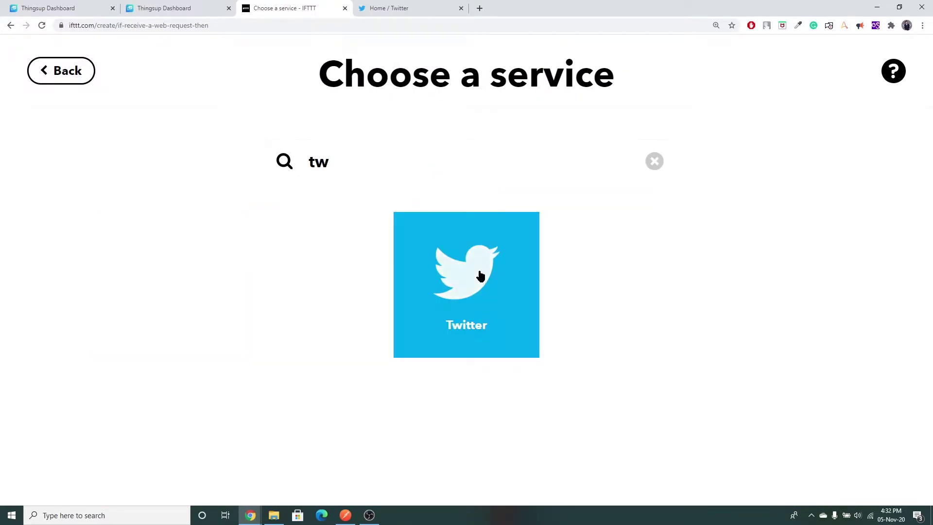
{"action": "scroll", "coordinate": [432, 239], "scroll_direction": "down", "scroll_amount": 3}
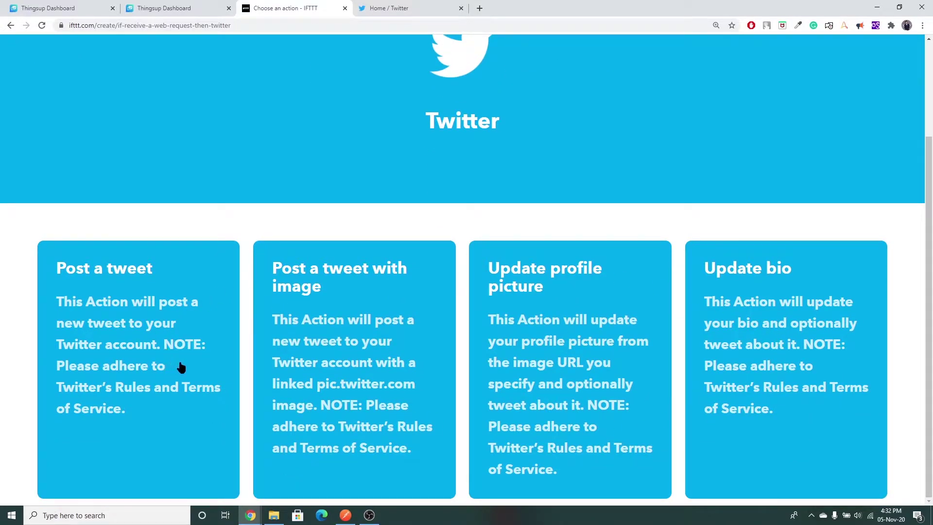
{"action": "left_click", "coordinate": [151, 311]}
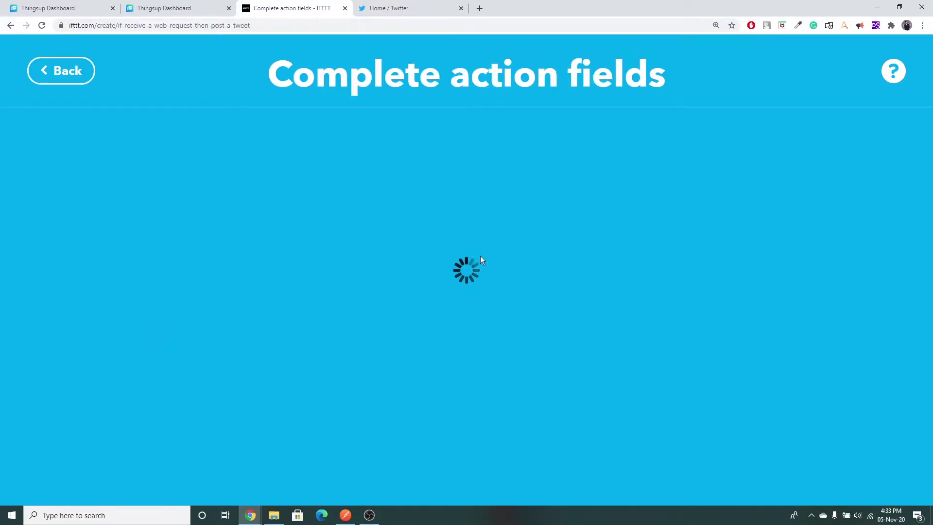
Replace the default tweet text with "The Air Quality Index(AQI) of" followed by the EventName ingredient.
{"action": "scroll", "coordinate": [481, 266], "scroll_direction": "down", "scroll_amount": 2}
{"action": "left_click_drag", "start_coordinate": [554, 327], "coordinate": [316, 286]}
{"action": "key", "text": "BackSpace"}
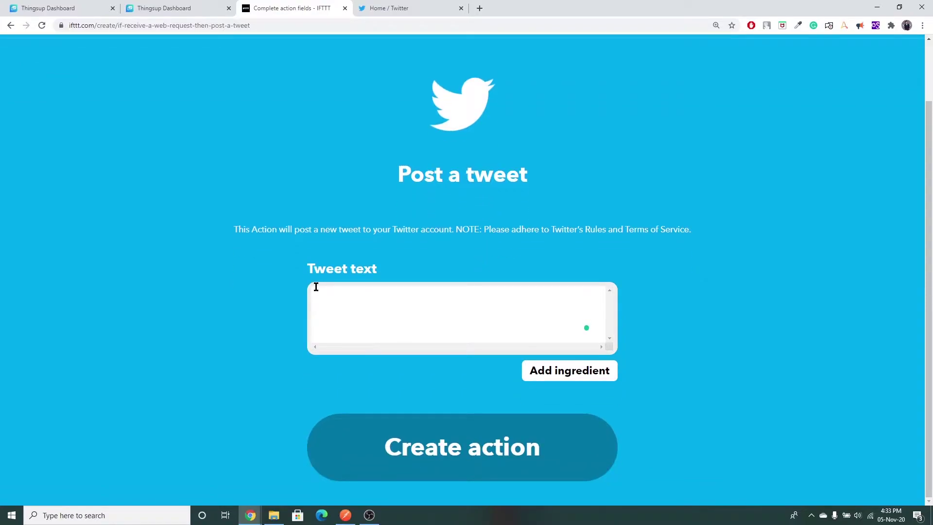
{"action": "type", "text": "The Air Quality Index(AQI) of"}
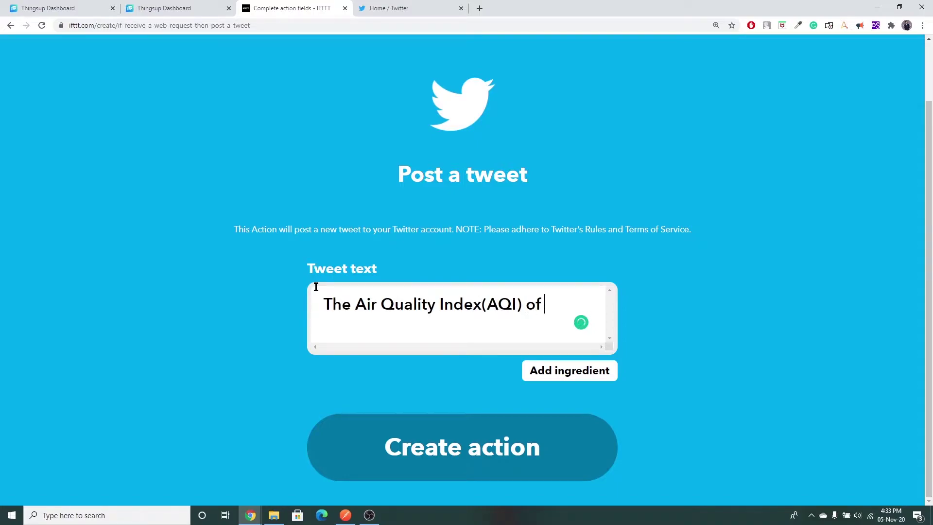
{"action": "left_click", "coordinate": [553, 380]}
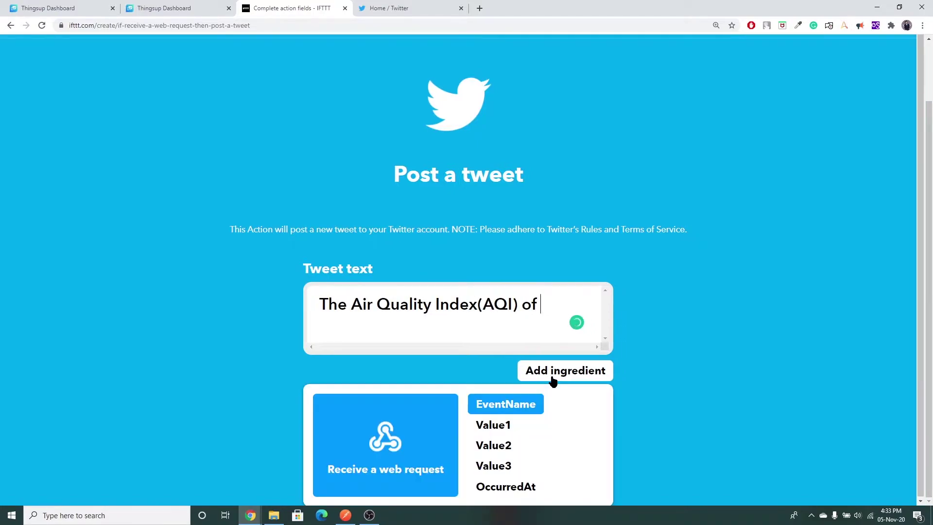
{"action": "left_click", "coordinate": [525, 408]}
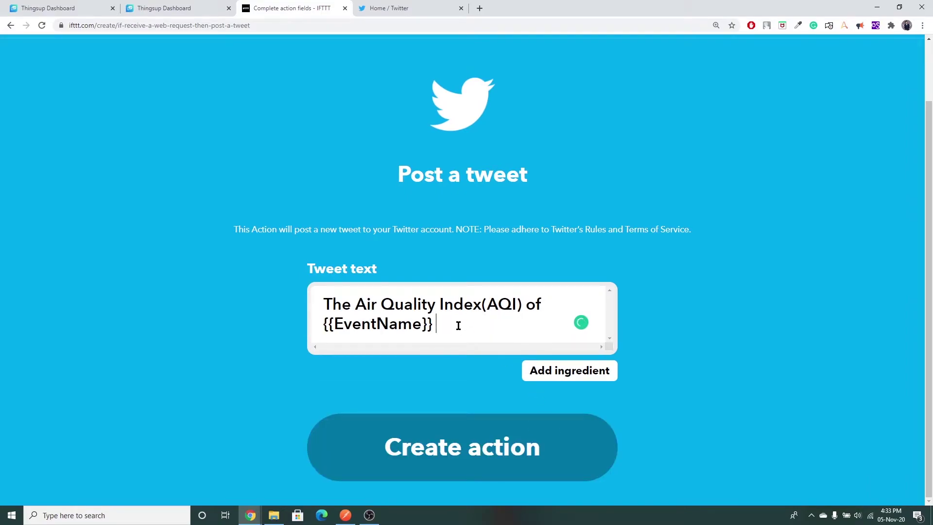
Continue the tweet text with "on", the OccurredAt ingredient, "is", the Value1 ingredient and a full stop.
{"action": "type", "text": "on"}
{"action": "left_click", "coordinate": [544, 369]}
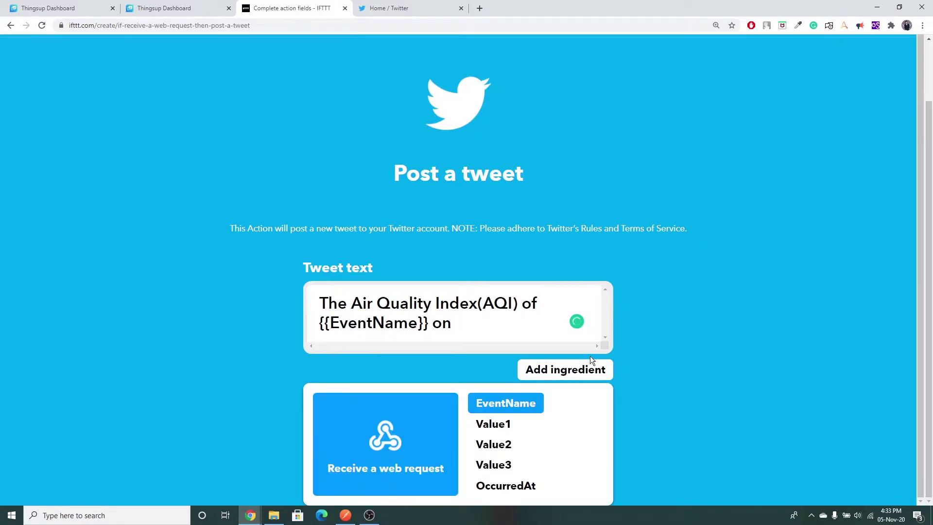
{"action": "left_click", "coordinate": [534, 487]}
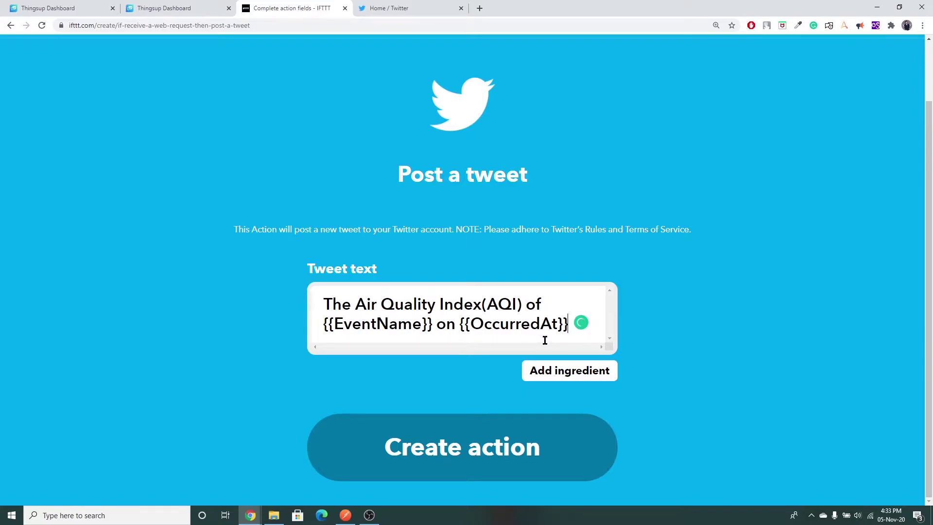
{"action": "type", "text": "is"}
{"action": "left_click", "coordinate": [559, 375]}
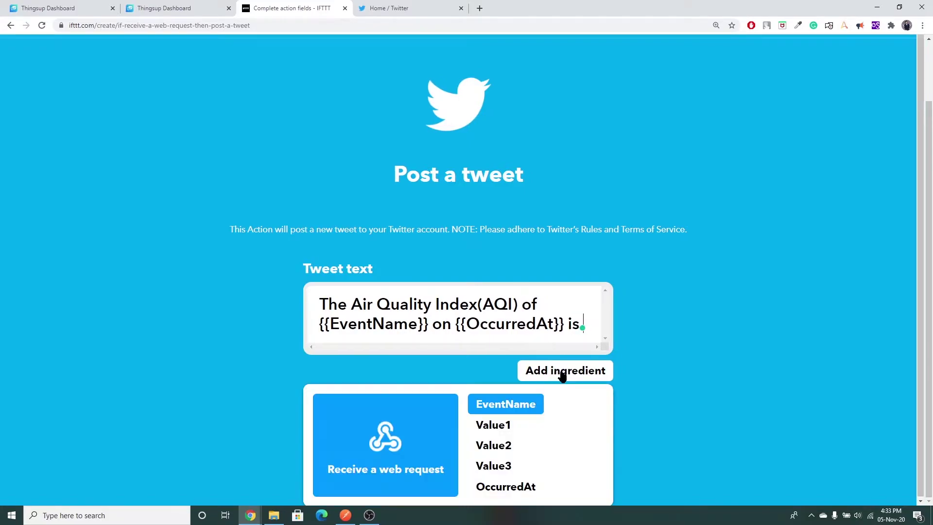
{"action": "left_click", "coordinate": [505, 426]}
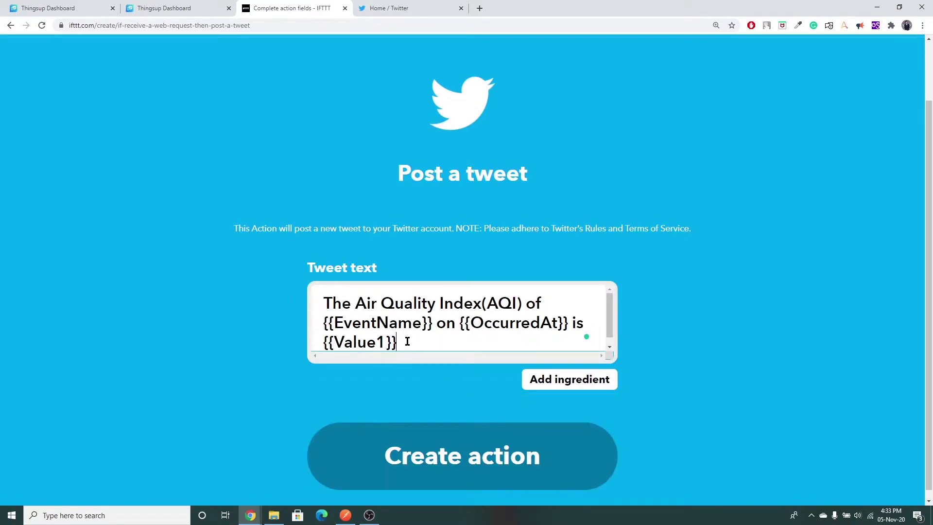
{"action": "type", "text": "."}
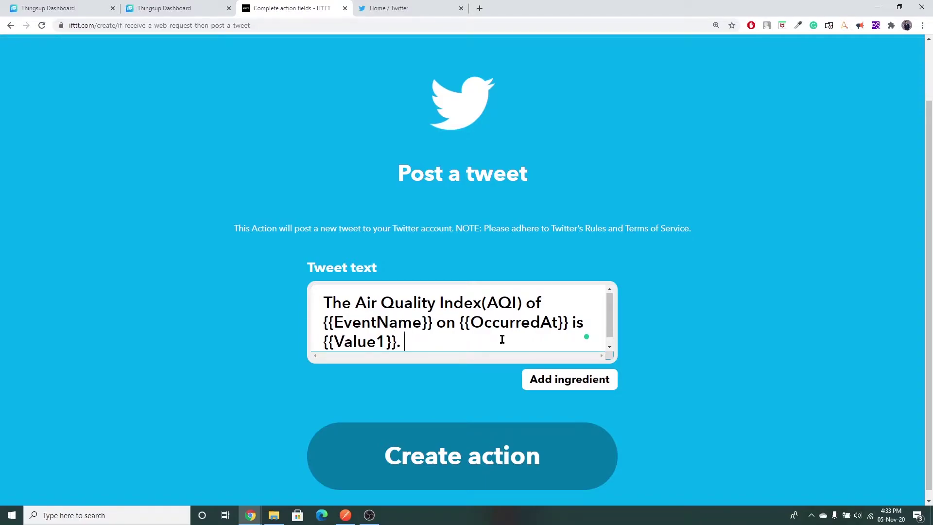
Append "Avoid Idling and wear masks while traveling outdoors." to the tweet text and create the action.
{"action": "type", "text": "Avoid Idling and wear masks while traveling outdoors."}
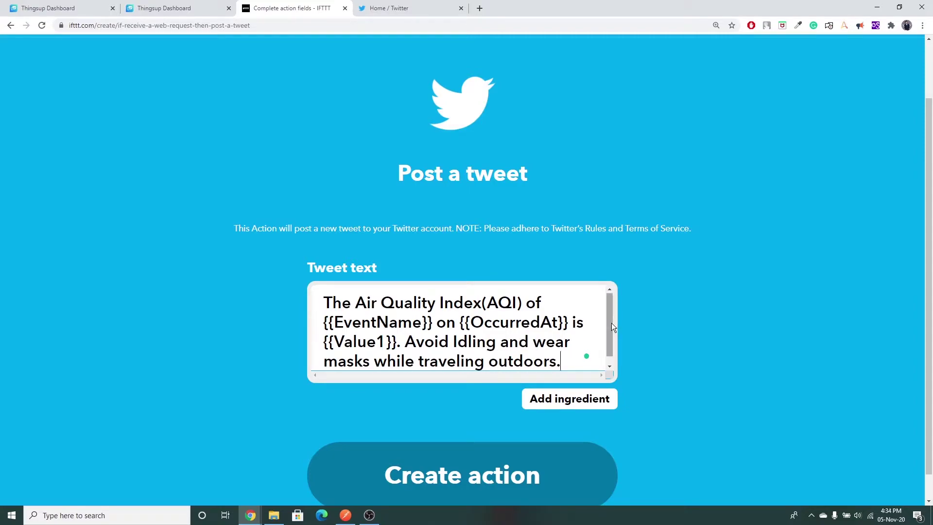
{"action": "left_click_drag", "start_coordinate": [611, 322], "coordinate": [612, 326]}
{"action": "left_click", "coordinate": [668, 320]}
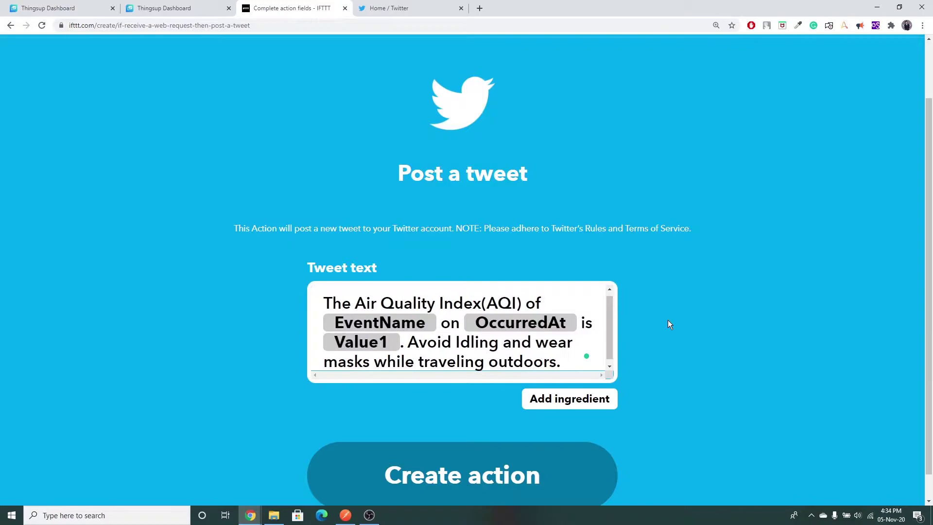
{"action": "left_click", "coordinate": [611, 312]}
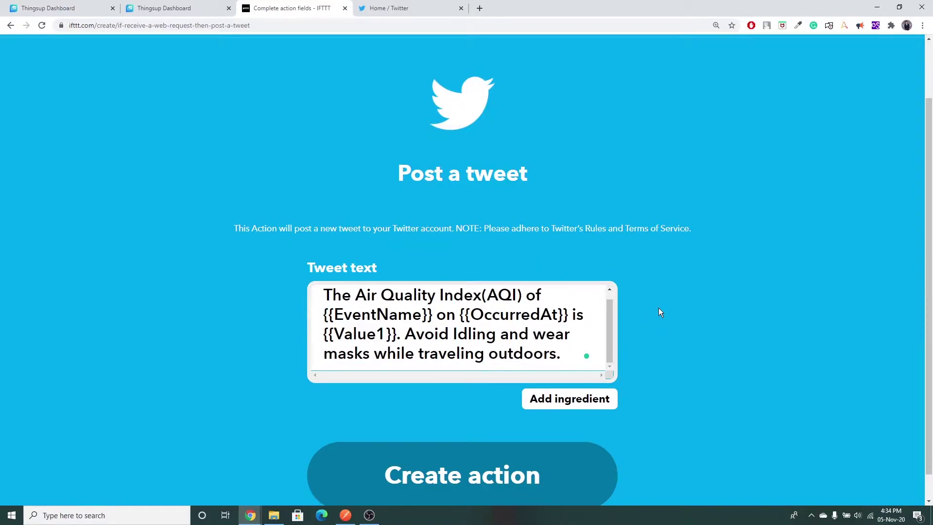
{"action": "left_click_drag", "start_coordinate": [610, 322], "coordinate": [612, 301]}
{"action": "left_click", "coordinate": [682, 307]}
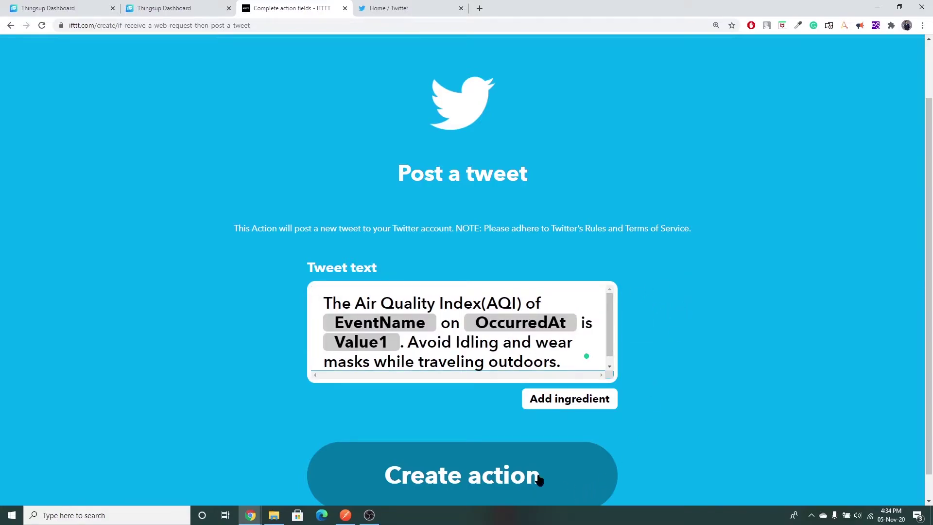
{"action": "left_click", "coordinate": [510, 473]}
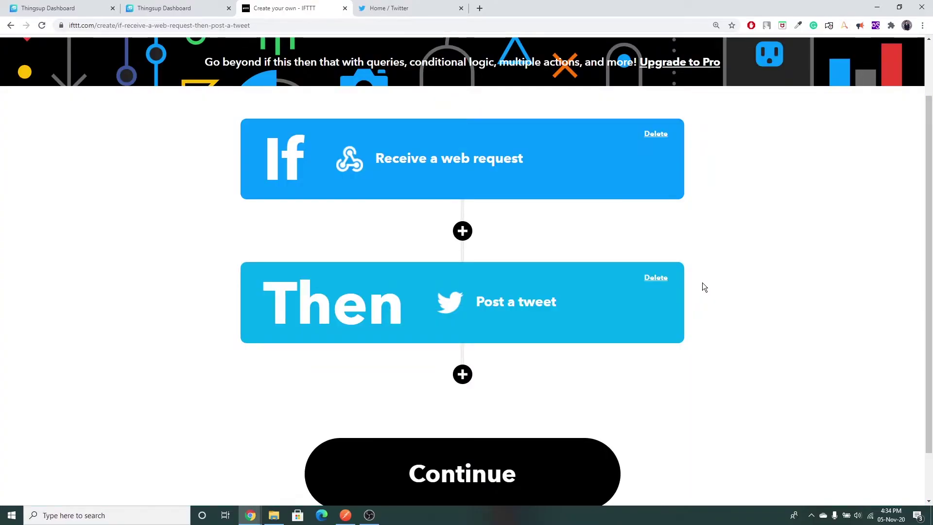
Continue to the applet's review and finish it with the suggested title, leaving run notifications off.
{"action": "left_click", "coordinate": [510, 473]}
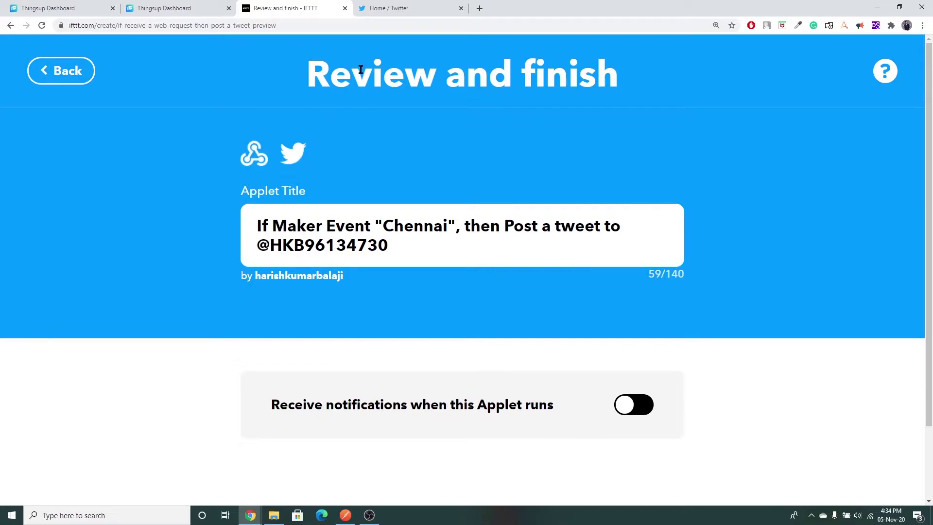
{"action": "scroll", "coordinate": [370, 218], "scroll_direction": "down", "scroll_amount": 2}
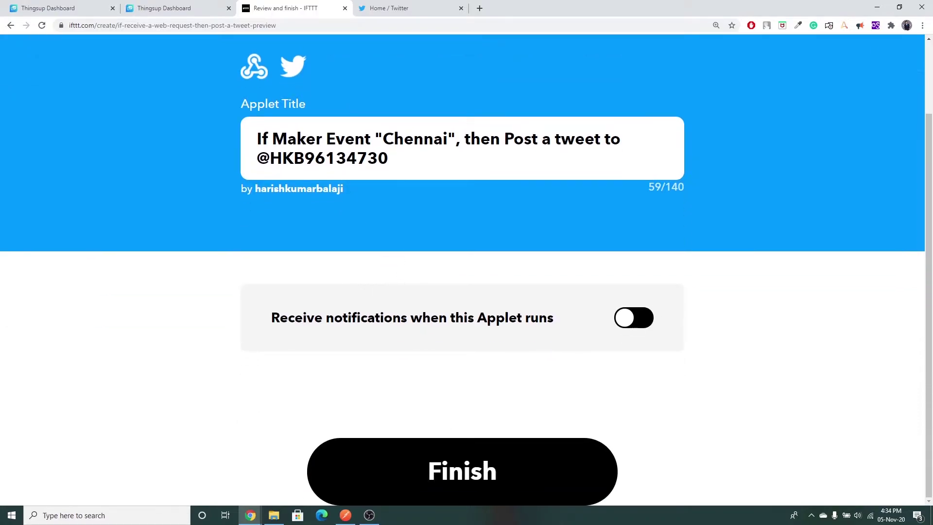
{"action": "left_click", "coordinate": [456, 464]}
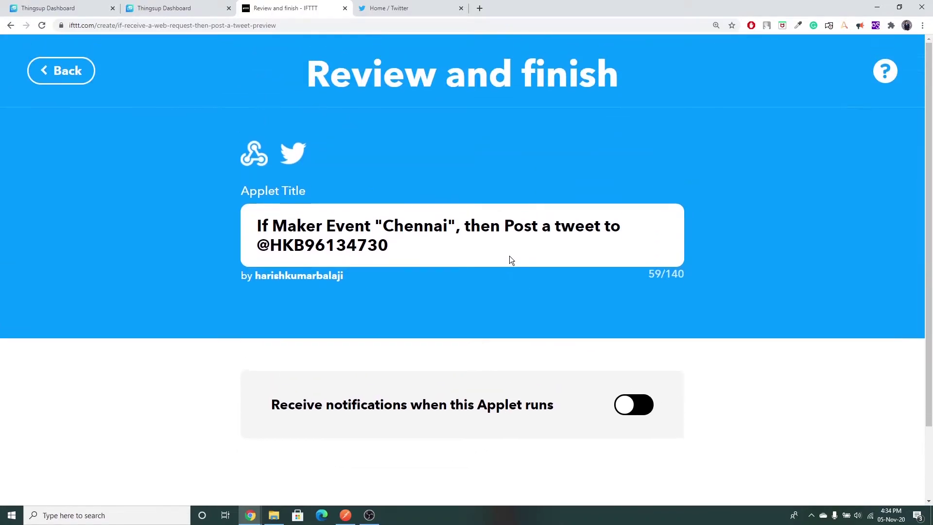
Switch to the Thingsup dashboard and start a new action with the ID tweet and the type WebHook.
{"action": "left_click", "coordinate": [82, 7]}
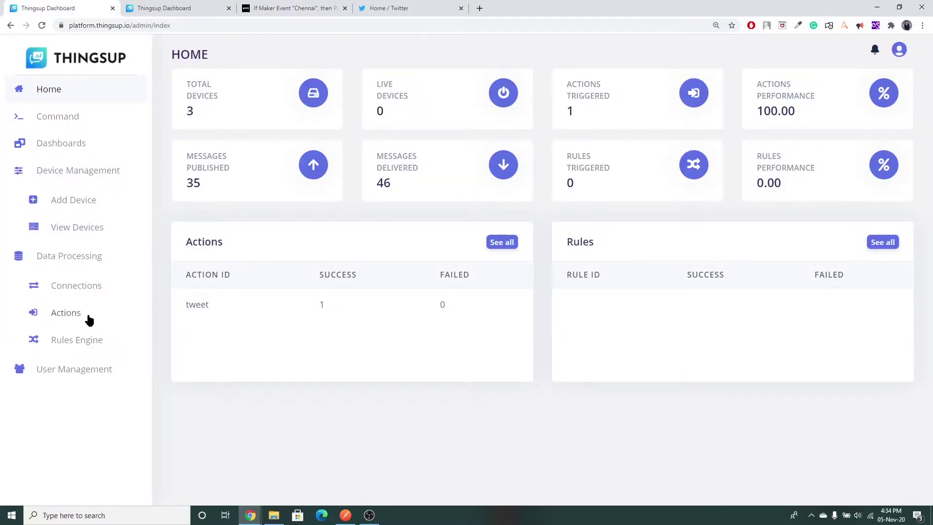
{"action": "left_click", "coordinate": [86, 317]}
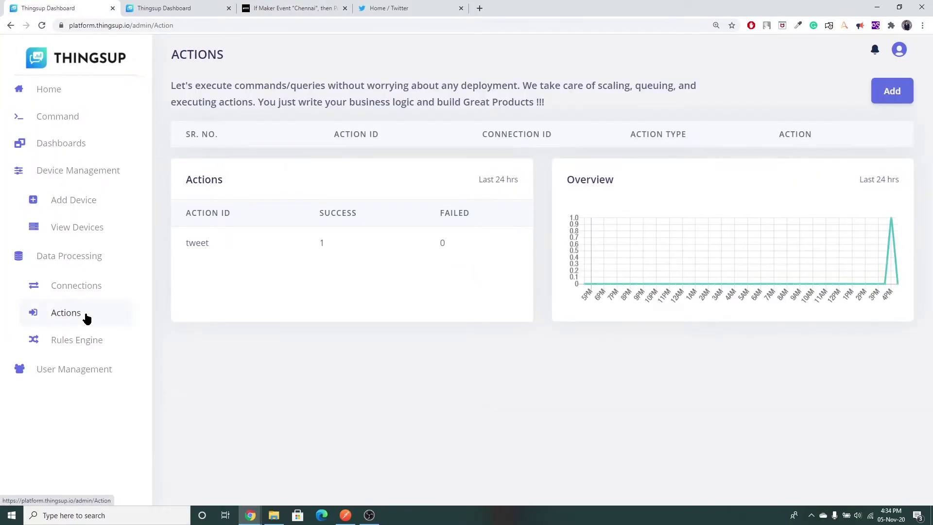
{"action": "left_click", "coordinate": [876, 98]}
{"action": "double_click", "coordinate": [319, 129]}
{"action": "type", "text": "t"}
{"action": "left_click", "coordinate": [314, 151]}
{"action": "left_click", "coordinate": [310, 160]}
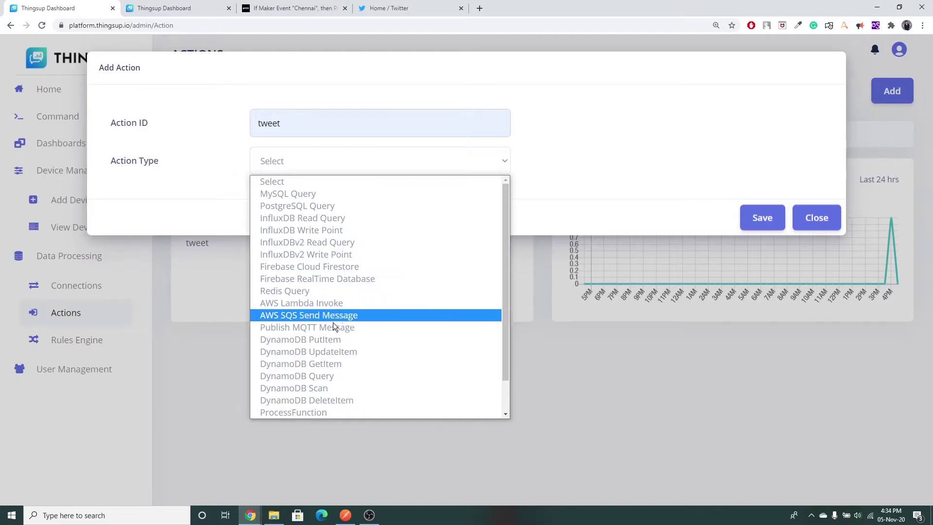
{"action": "scroll", "coordinate": [336, 328], "scroll_direction": "down", "scroll_amount": 1}
{"action": "left_click", "coordinate": [322, 388]}
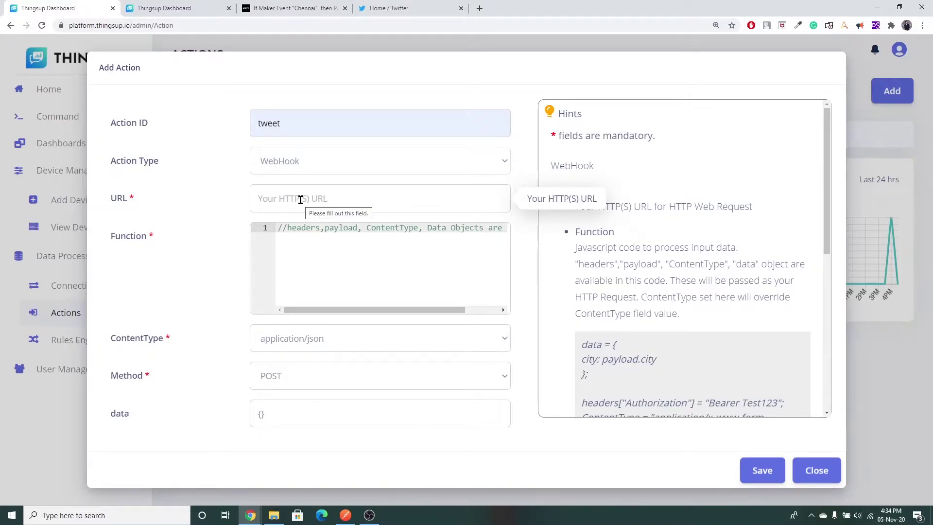
Switch to IFTTT, open the Webhooks service documentation and copy the URL for triggering an event.
{"action": "left_click", "coordinate": [305, 5]}
{"action": "scroll", "coordinate": [641, 43], "scroll_direction": "down", "scroll_amount": 5}
{"action": "scroll", "coordinate": [650, 50], "scroll_direction": "up", "scroll_amount": 5}
{"action": "left_click", "coordinate": [342, 201]}
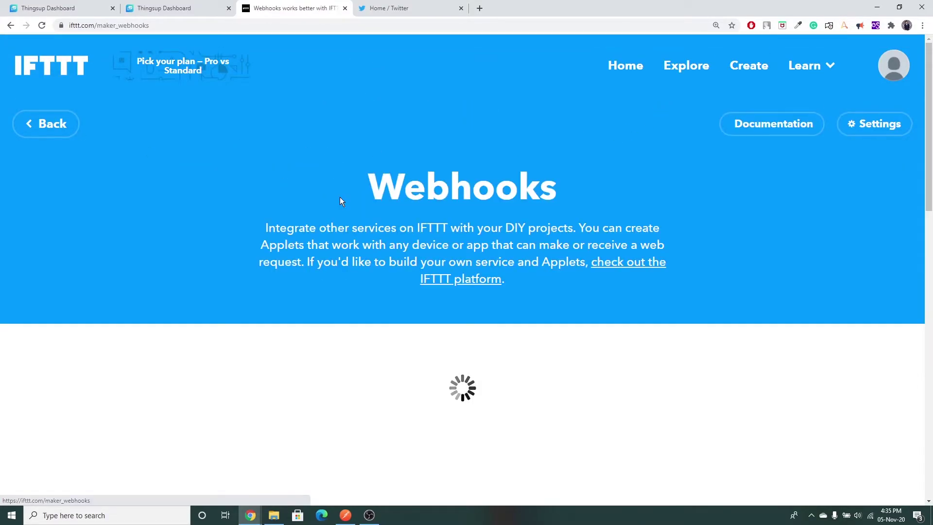
{"action": "left_click", "coordinate": [747, 128]}
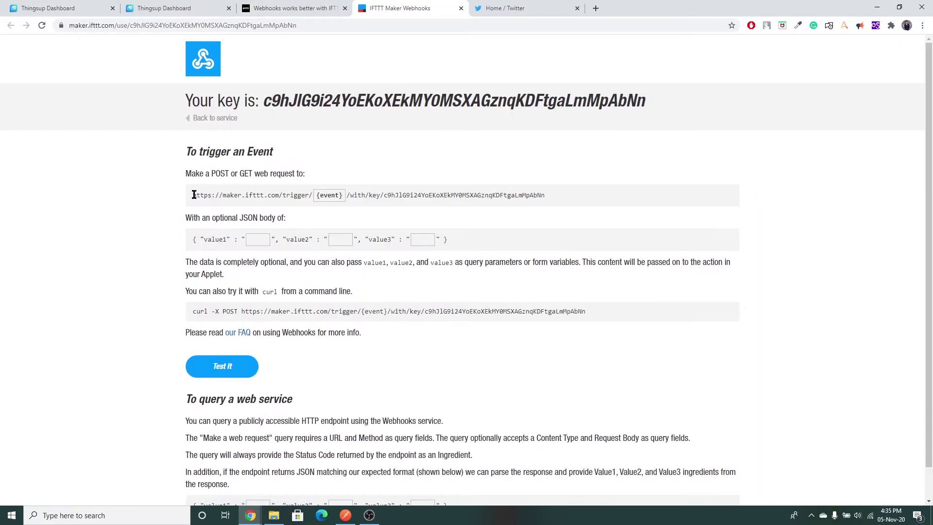
{"action": "left_click_drag", "start_coordinate": [193, 194], "coordinate": [539, 195]}
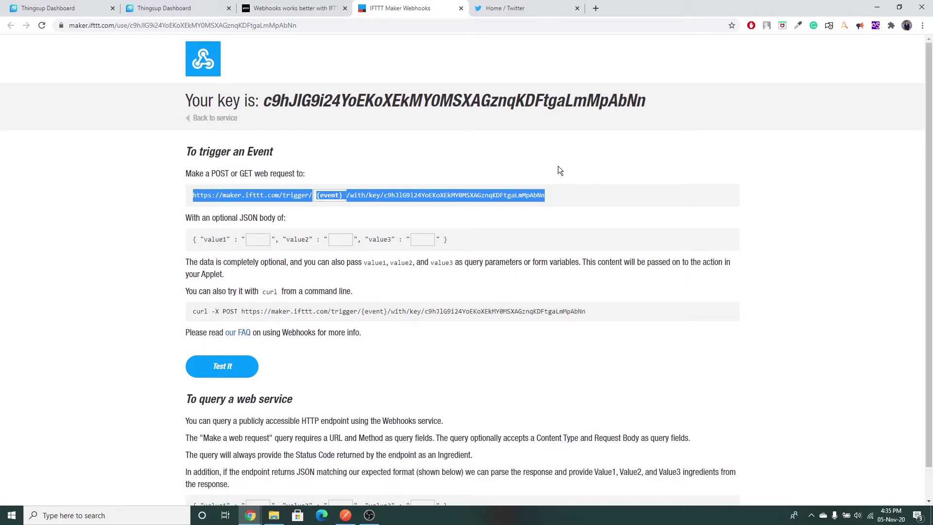
Paste the trigger URL containing the Webhooks key into the Thingsup action's URL and replace the event placeholder with Chennai.
{"action": "key", "text": "ctrl+1"}
{"action": "left_click", "coordinate": [312, 196]}
{"action": "key", "text": "ctrl+v"}
{"action": "left_click_drag", "start_coordinate": [382, 198], "coordinate": [405, 197]}
{"action": "key", "text": "BackSpace"}
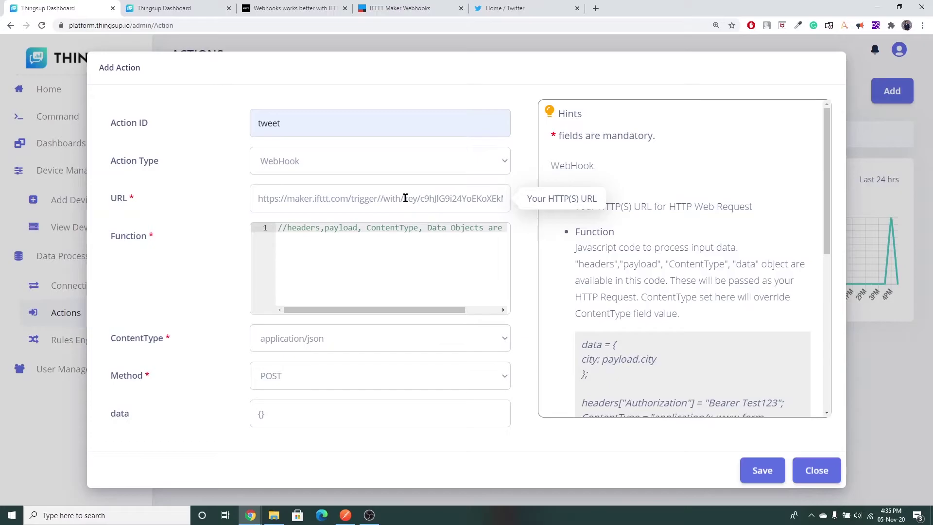
{"action": "type", "text": "C"}
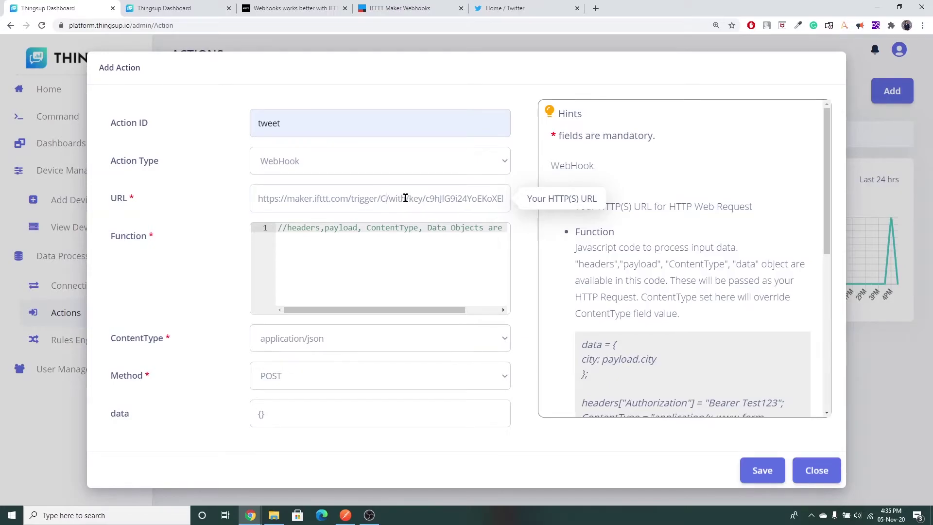
{"action": "type", "text": "hennai"}
Start a new line in the action's function code and check the optional JSON body's key names in the IFTTT documentation.
{"action": "left_click", "coordinate": [448, 248]}
{"action": "key", "text": "Return"}
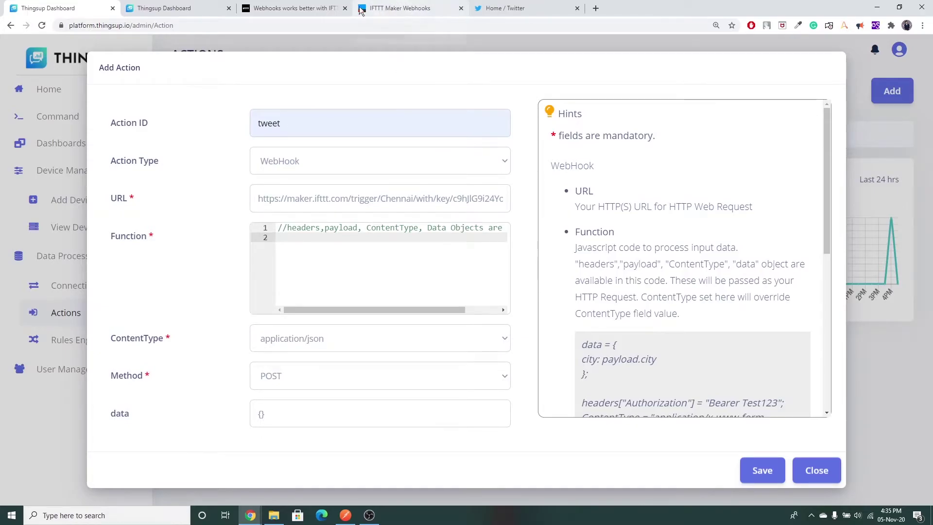
{"action": "left_click", "coordinate": [325, 5]}
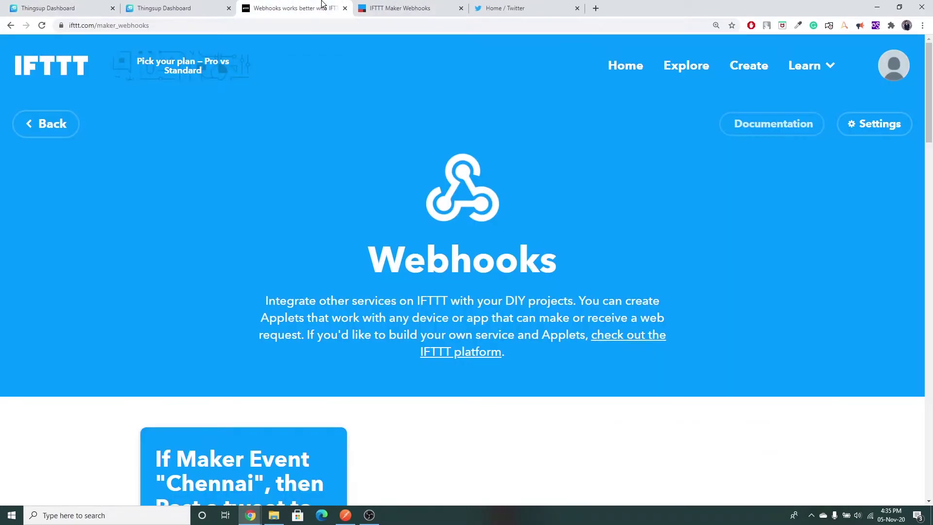
{"action": "left_click", "coordinate": [426, 3]}
{"action": "left_click", "coordinate": [175, 243]}
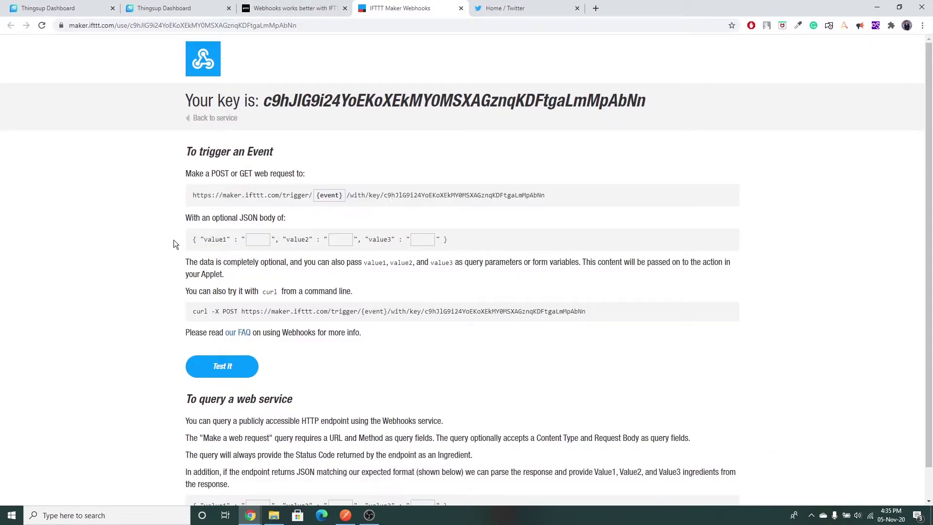
{"action": "double_click", "coordinate": [205, 240]}
{"action": "left_click", "coordinate": [248, 239]}
{"action": "left_click", "coordinate": [200, 9]}
{"action": "left_click", "coordinate": [106, 6]}
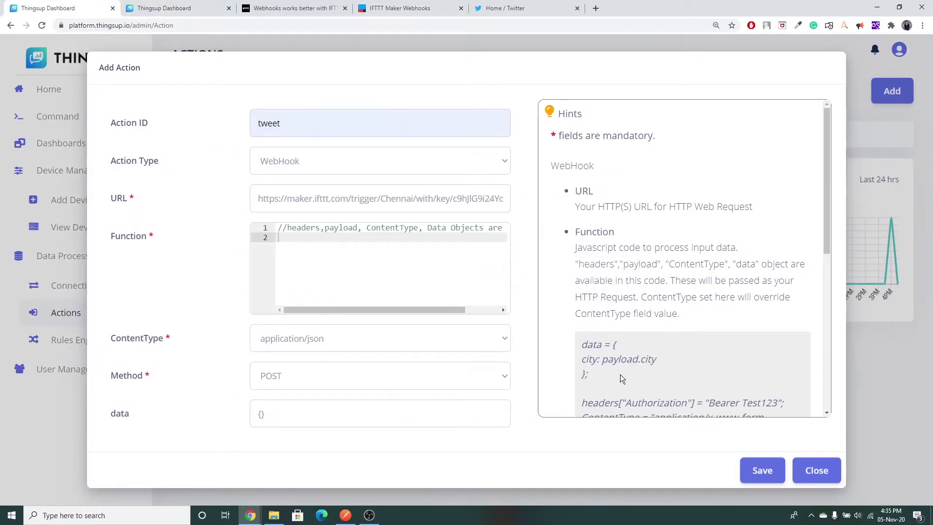
Copy the sample data object from the hints into the function code and rename its city key to value1.
{"action": "left_click_drag", "start_coordinate": [591, 375], "coordinate": [580, 345]}
{"action": "key", "text": "ctrl+c"}
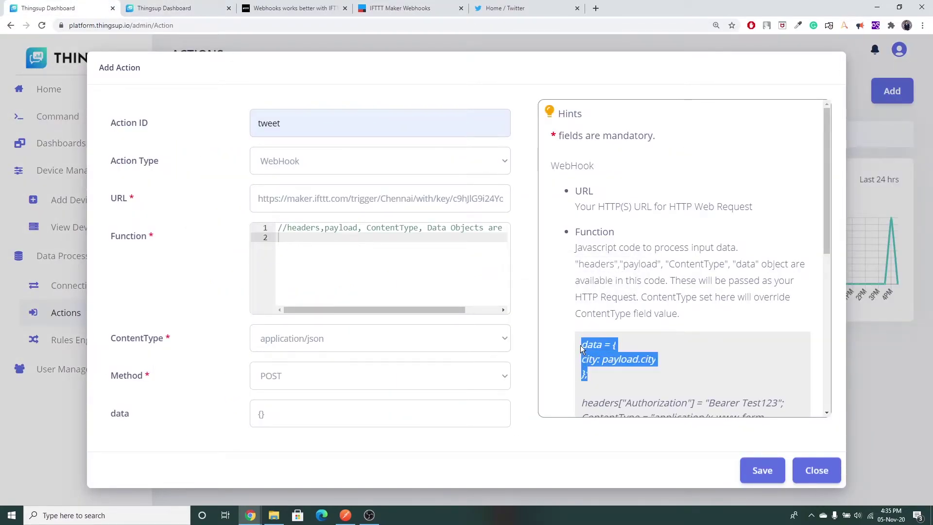
{"action": "left_click", "coordinate": [304, 249]}
{"action": "key", "text": "ctrl+v"}
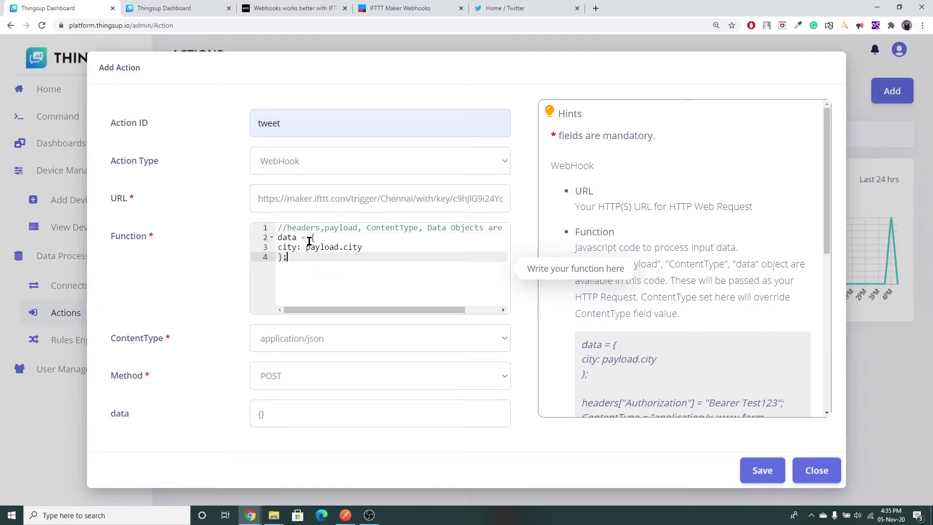
{"action": "double_click", "coordinate": [284, 248]}
{"action": "type", "text": "value"}
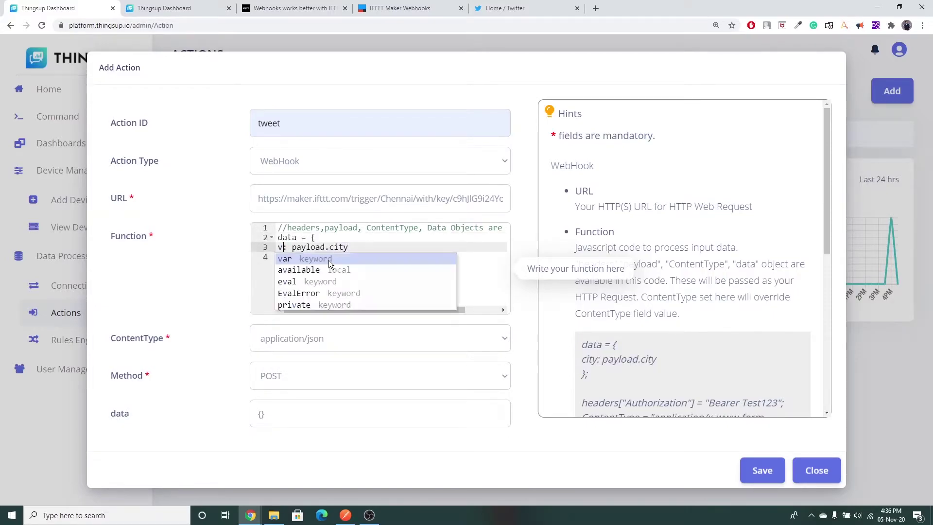
{"action": "type", "text": "1"}
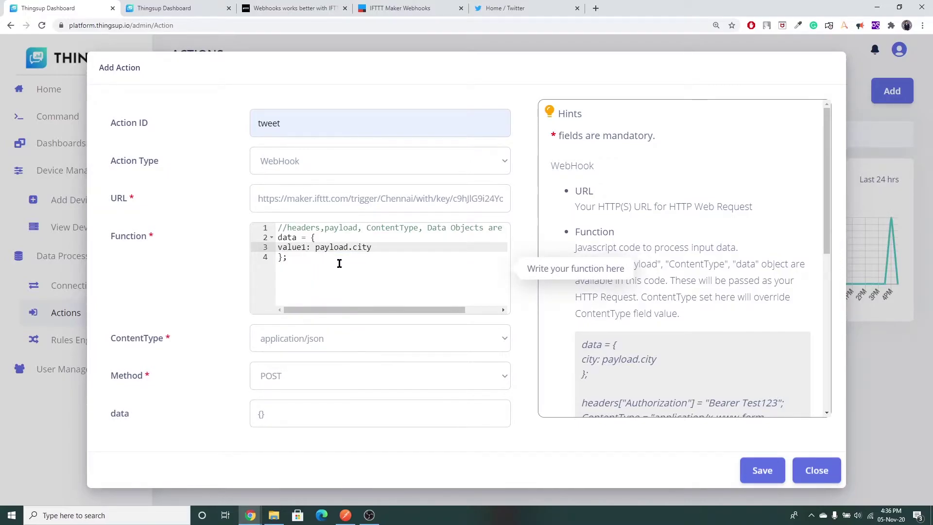
Verify the value1 key name in the IFTTT documentation, set its value to payload.temp and save the action.
{"action": "key", "text": "ctrl+4"}
{"action": "double_click", "coordinate": [216, 238]}
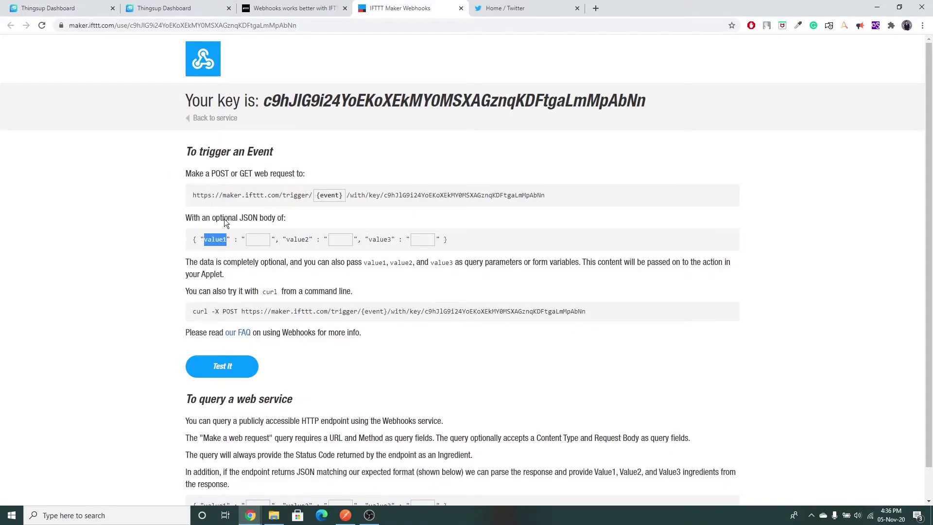
{"action": "key", "text": "ctrl+1"}
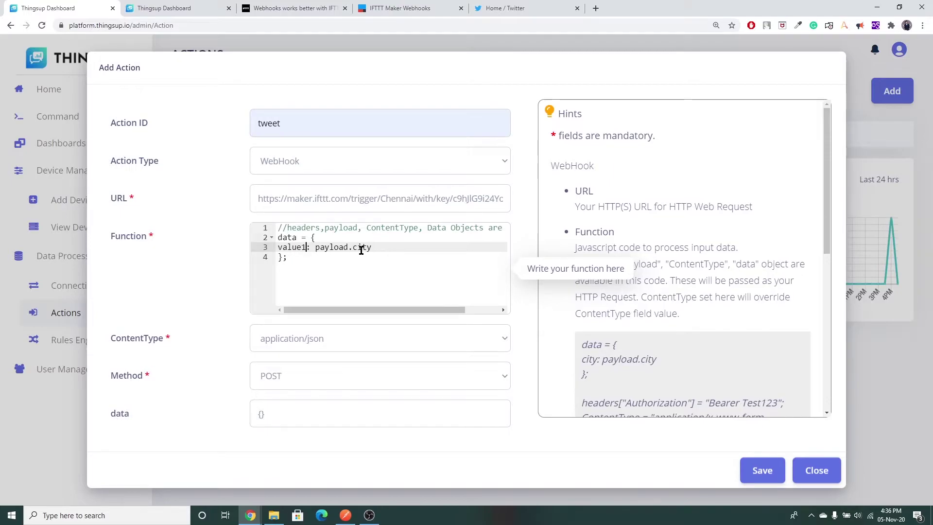
{"action": "left_click_drag", "start_coordinate": [354, 247], "coordinate": [376, 248]}
{"action": "type", "text": "temp"}
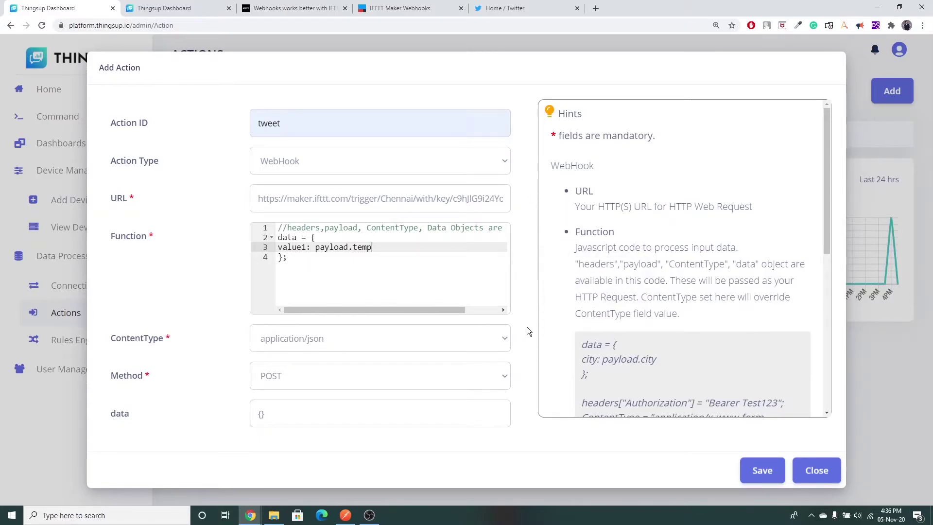
{"action": "left_click", "coordinate": [750, 467]}
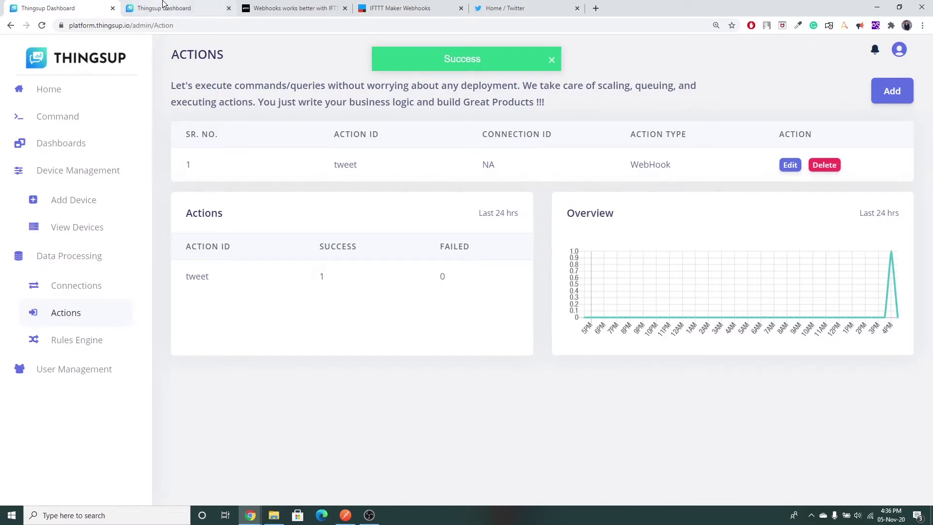
Send an action command for the tweet action with the JSON payload {"temp":45}.
{"action": "left_click", "coordinate": [146, 8]}
{"action": "left_click", "coordinate": [387, 97]}
{"action": "left_click", "coordinate": [316, 153]}
{"action": "left_click", "coordinate": [218, 187]}
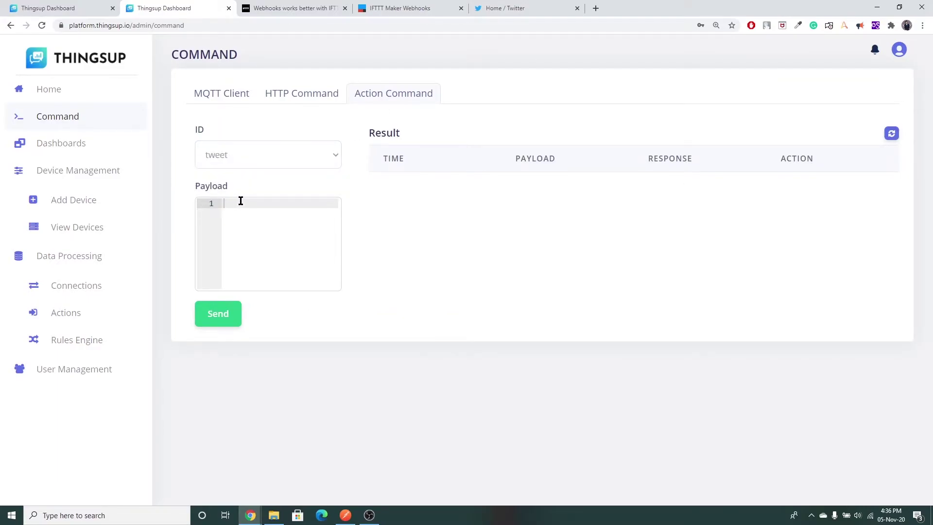
{"action": "type", "text": "{"}
{"action": "key", "text": "Return"}
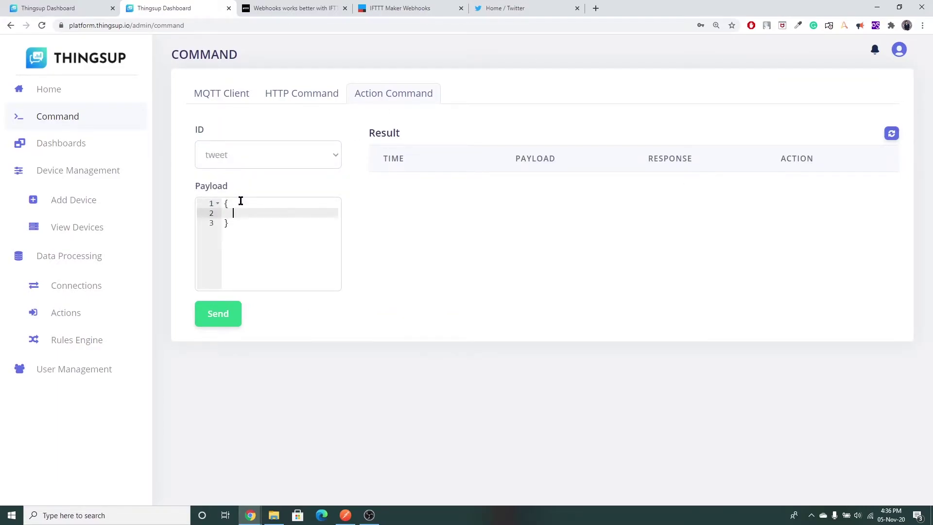
{"action": "type", "text": "\"temp\":45"}
{"action": "left_click", "coordinate": [225, 314]}
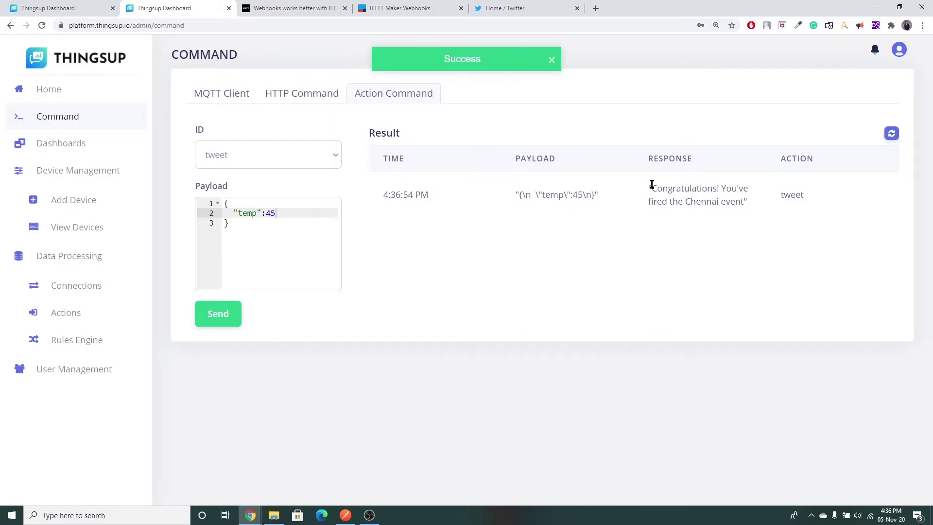
Examine the action command's response and check the Twitter home feed for the posted tweet.
{"action": "left_click_drag", "start_coordinate": [652, 185], "coordinate": [744, 205]}
{"action": "left_click", "coordinate": [698, 213]}
{"action": "left_click_drag", "start_coordinate": [685, 201], "coordinate": [715, 199]}
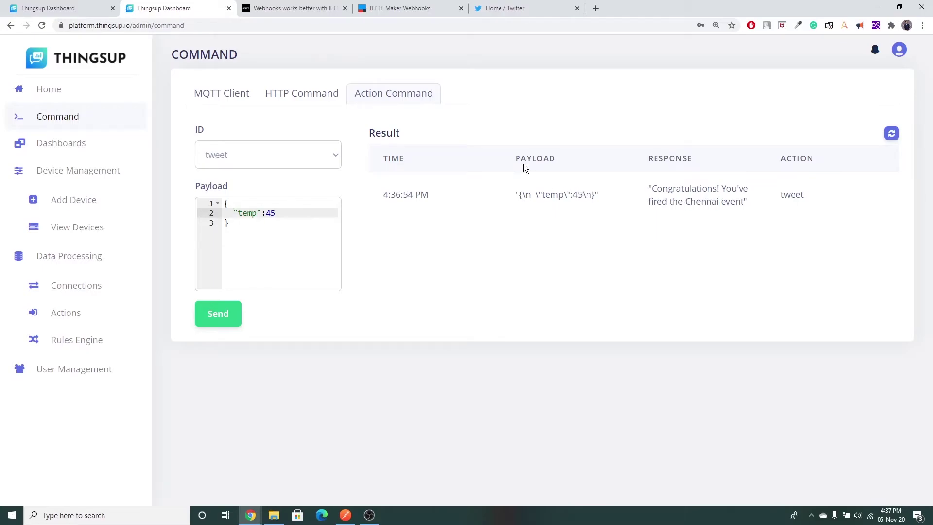
{"action": "left_click", "coordinate": [514, 7]}
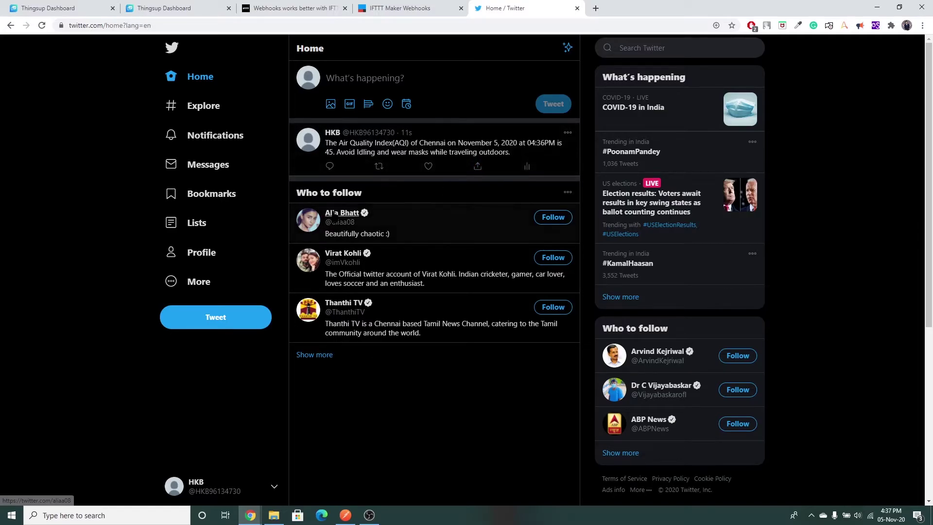
{"action": "mouse_move", "coordinate": [335, 215]}
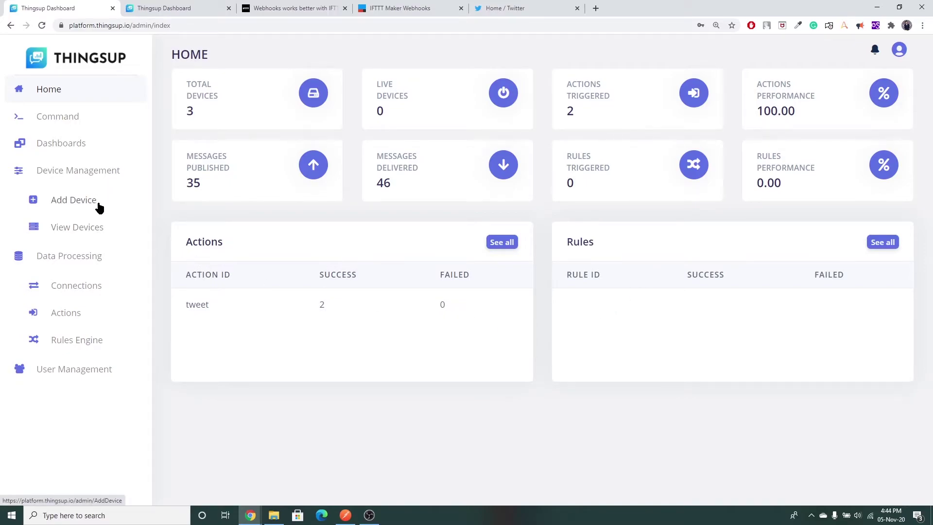
Open the Thingsup device list, consult the MQTT Basics tutorial video on YouTube and examine the test device's key.
{"action": "left_click", "coordinate": [95, 229]}
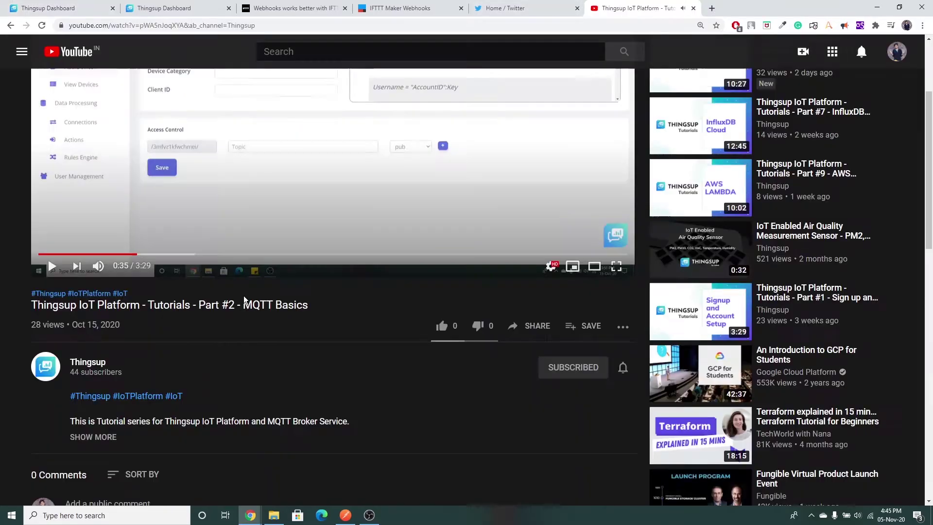
{"action": "left_click_drag", "start_coordinate": [244, 298], "coordinate": [308, 298]}
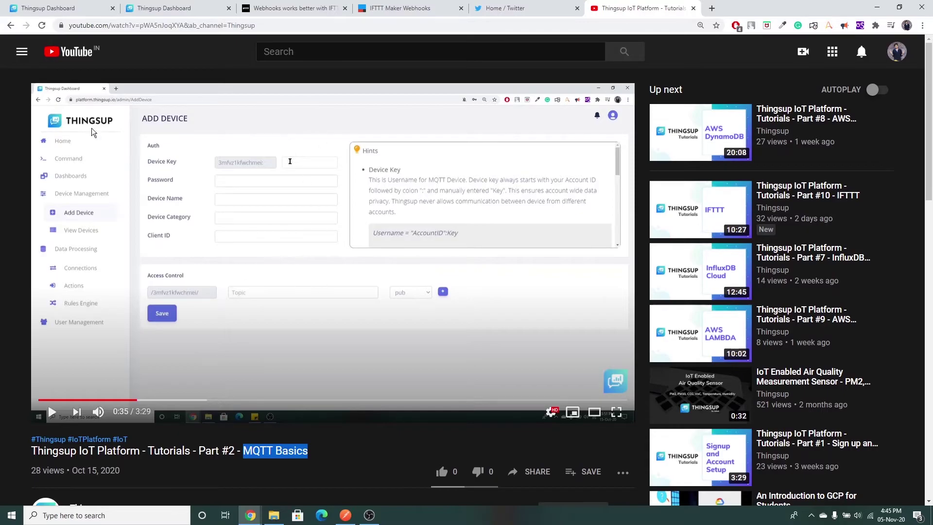
{"action": "left_click", "coordinate": [57, 4]}
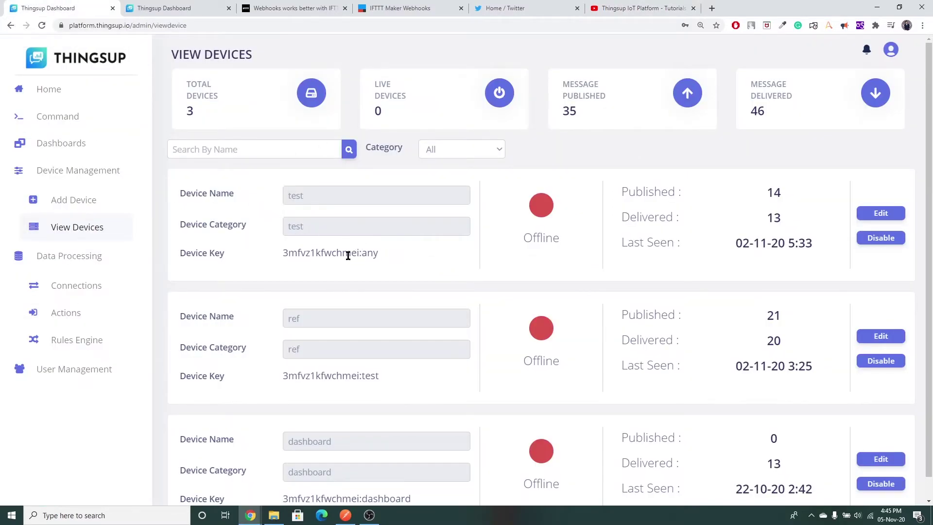
{"action": "left_click_drag", "start_coordinate": [284, 253], "coordinate": [380, 254]}
{"action": "left_click_drag", "start_coordinate": [380, 254], "coordinate": [276, 257]}
{"action": "left_click", "coordinate": [610, 239]}
Add an access control entry for the topic tweet to the test device, set its access type and save the device.
{"action": "left_click", "coordinate": [881, 212]}
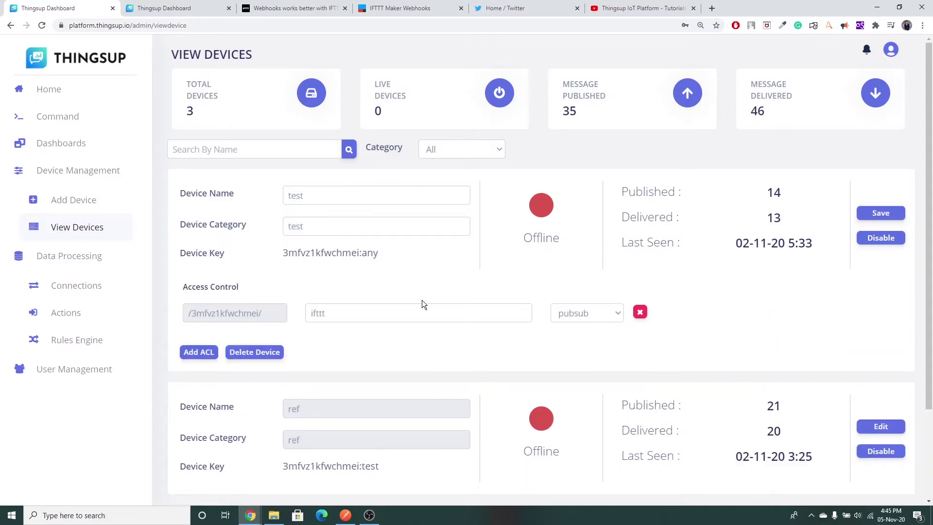
{"action": "left_click", "coordinate": [199, 352]}
{"action": "left_click", "coordinate": [342, 336]}
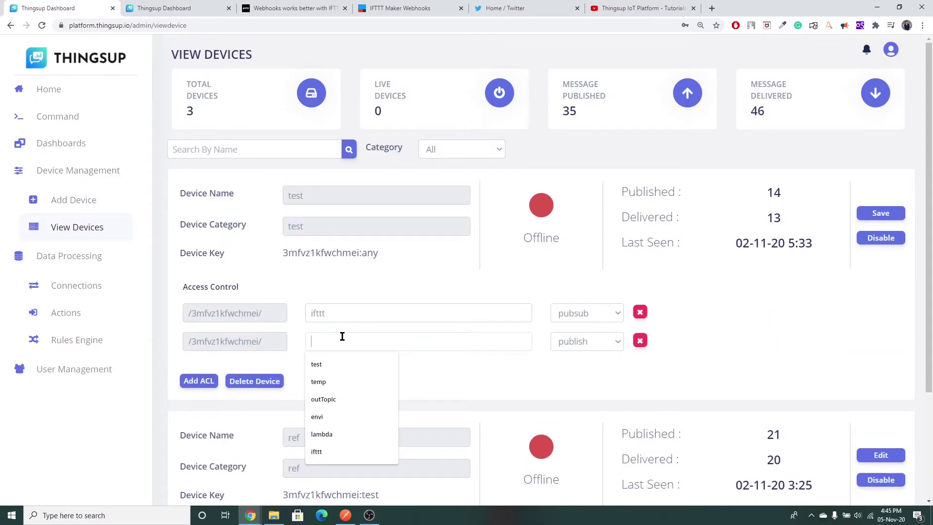
{"action": "type", "text": "tweet"}
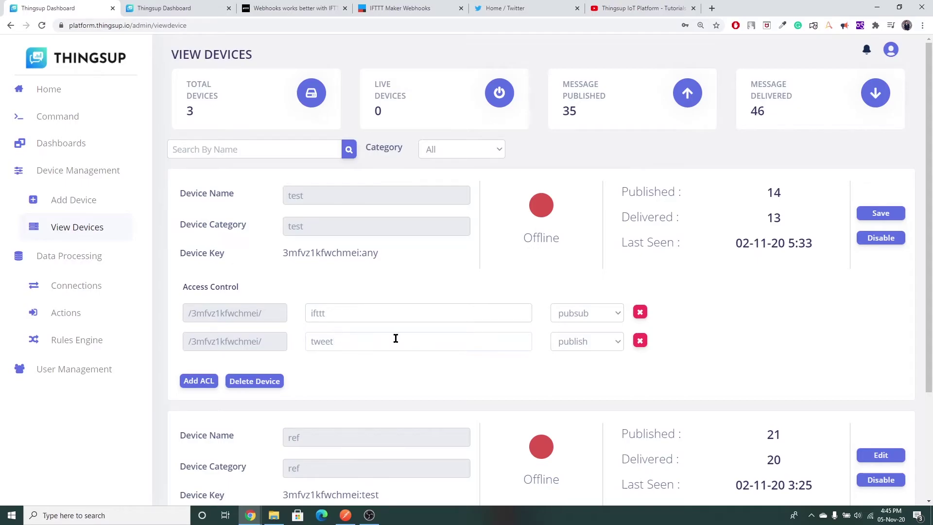
{"action": "left_click", "coordinate": [569, 338]}
{"action": "left_click", "coordinate": [590, 383]}
{"action": "left_click", "coordinate": [896, 216]}
{"action": "left_click", "coordinate": [891, 237]}
{"action": "left_click", "coordinate": [890, 237]}
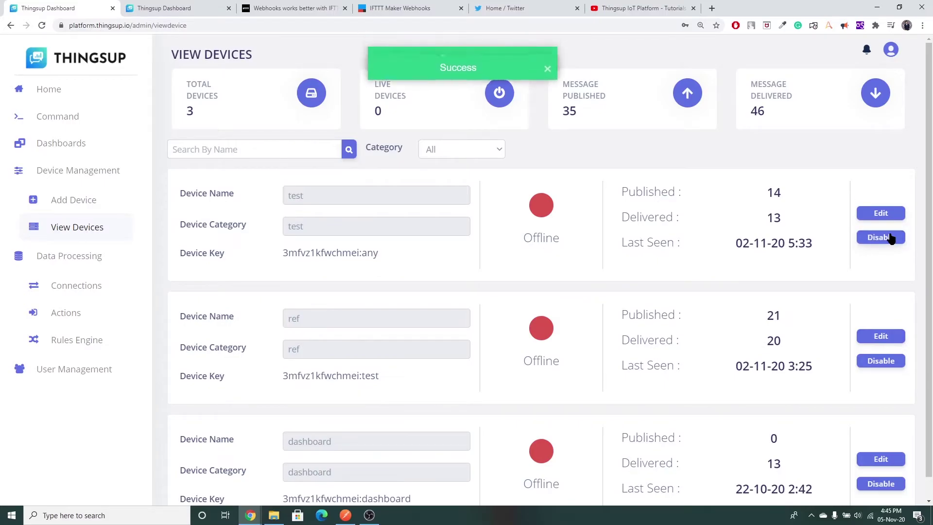
Add a rule in the Rules Engine with the ID mqtttweet and the rule type MQTT Rule.
{"action": "left_click", "coordinate": [77, 341]}
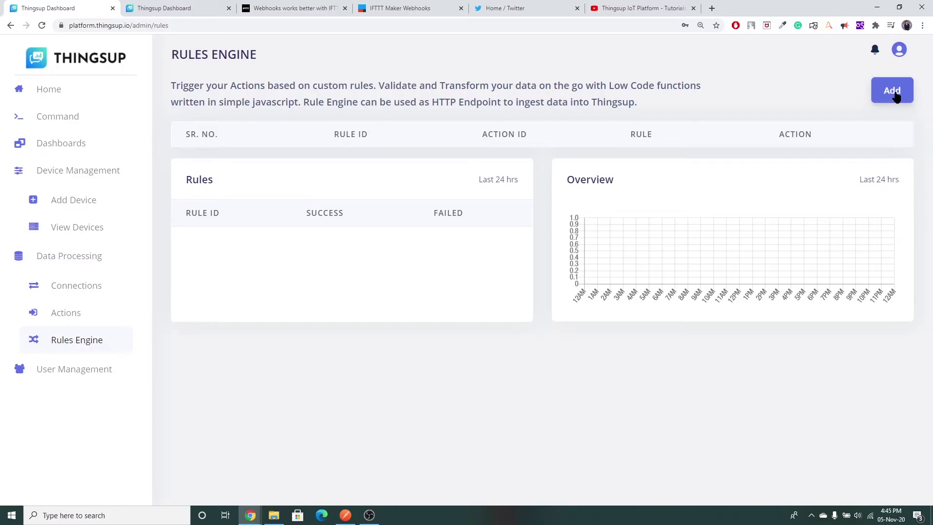
{"action": "left_click", "coordinate": [894, 92]}
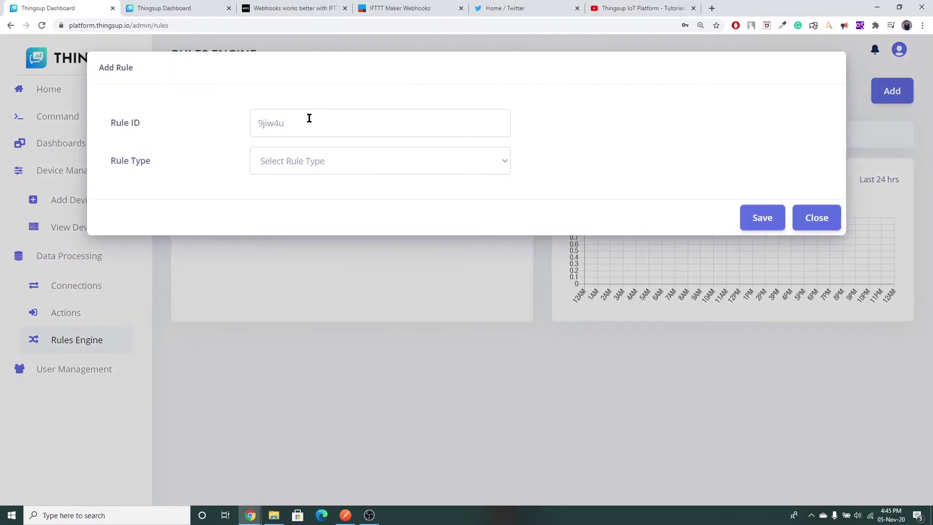
{"action": "left_click_drag", "start_coordinate": [310, 118], "coordinate": [185, 147]}
{"action": "key", "text": "BackSpace"}
{"action": "type", "text": "m"}
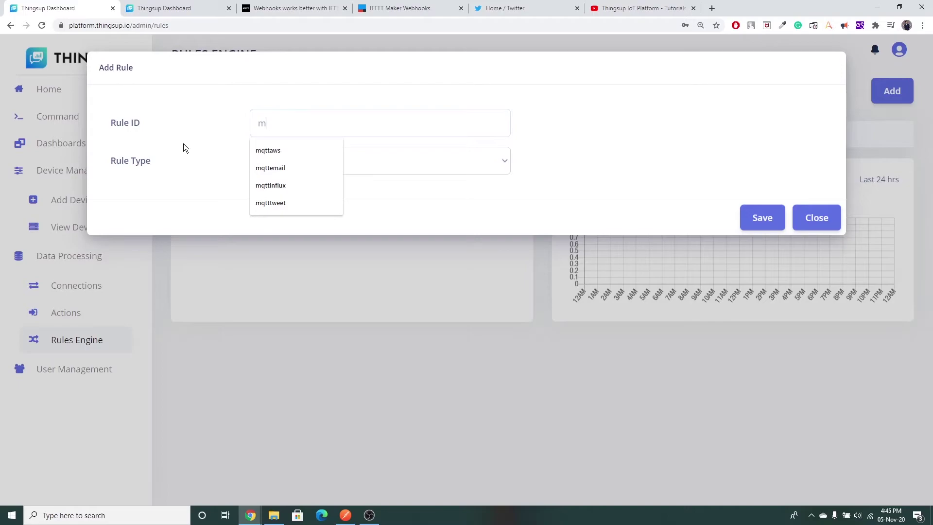
{"action": "left_click", "coordinate": [281, 209]}
{"action": "left_click", "coordinate": [315, 161]}
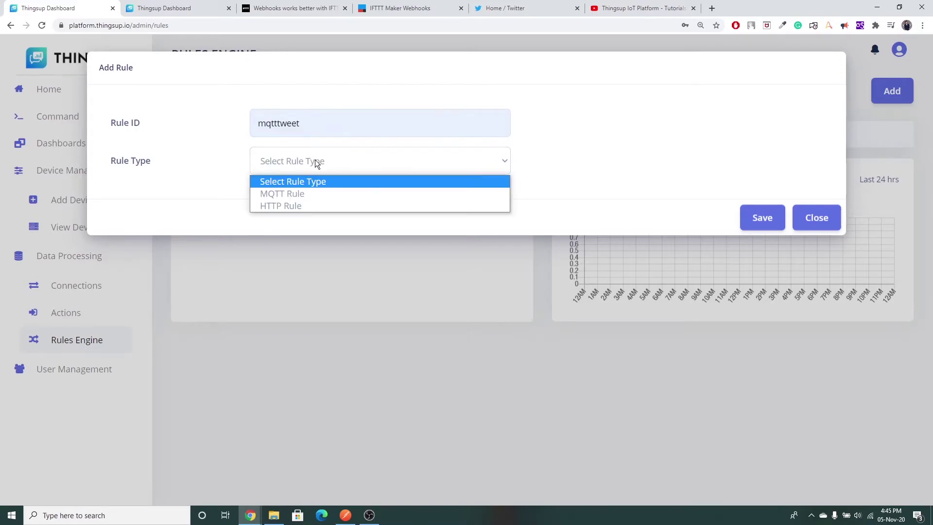
{"action": "left_click", "coordinate": [314, 194]}
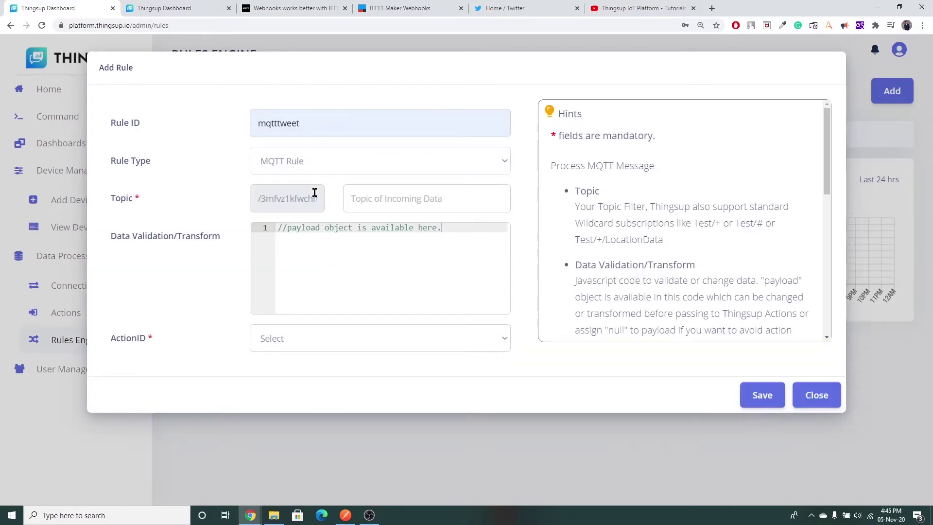
Set the rule's incoming data topic to tweet, assign the tweet action as its ActionID and save the rule.
{"action": "left_click", "coordinate": [388, 196]}
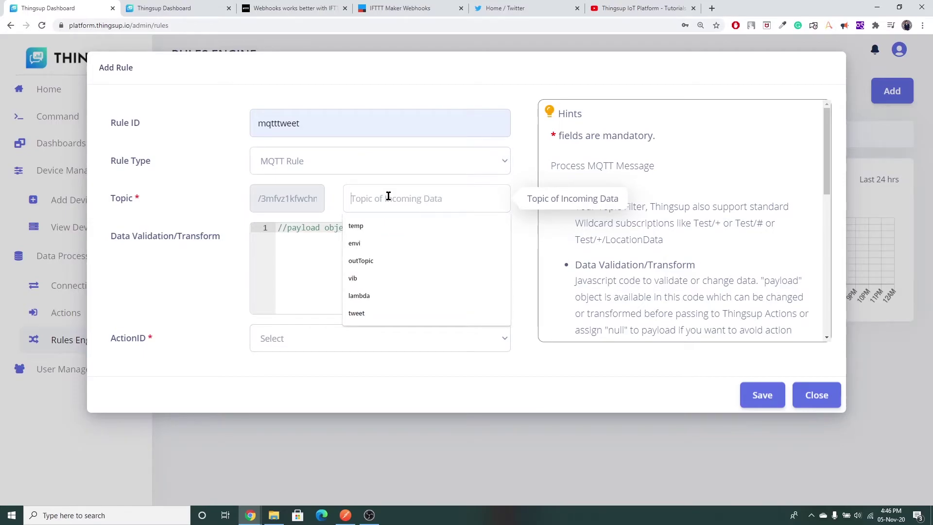
{"action": "type", "text": "tw"}
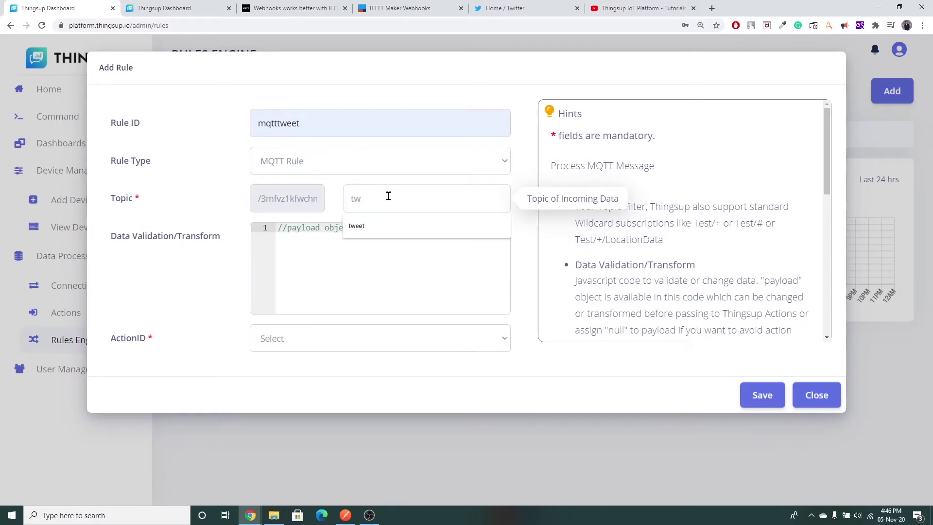
{"action": "left_click", "coordinate": [375, 223]}
{"action": "left_click", "coordinate": [316, 342]}
{"action": "left_click", "coordinate": [298, 374]}
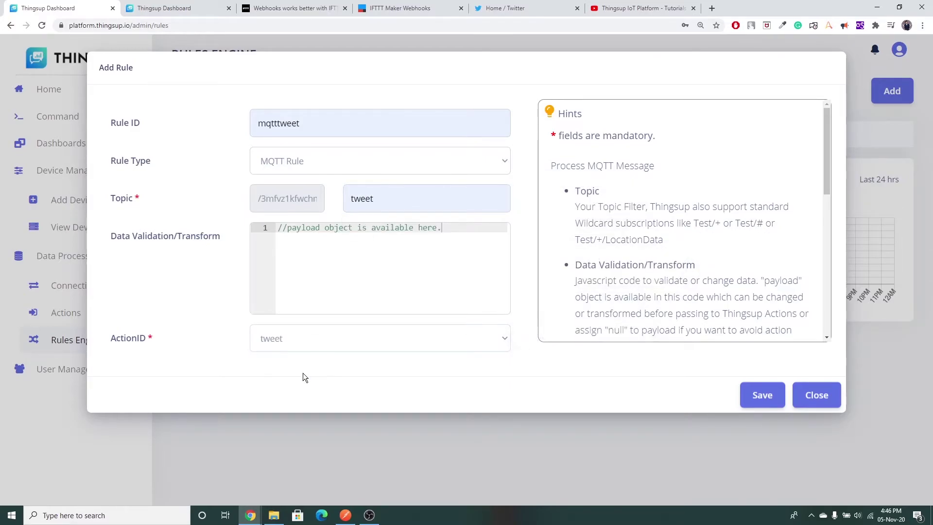
In the mqtttweet rule's Data Validation/Transform code, add an empty if(payload.temp > 200) block below the comment.
{"action": "left_click", "coordinate": [464, 228]}
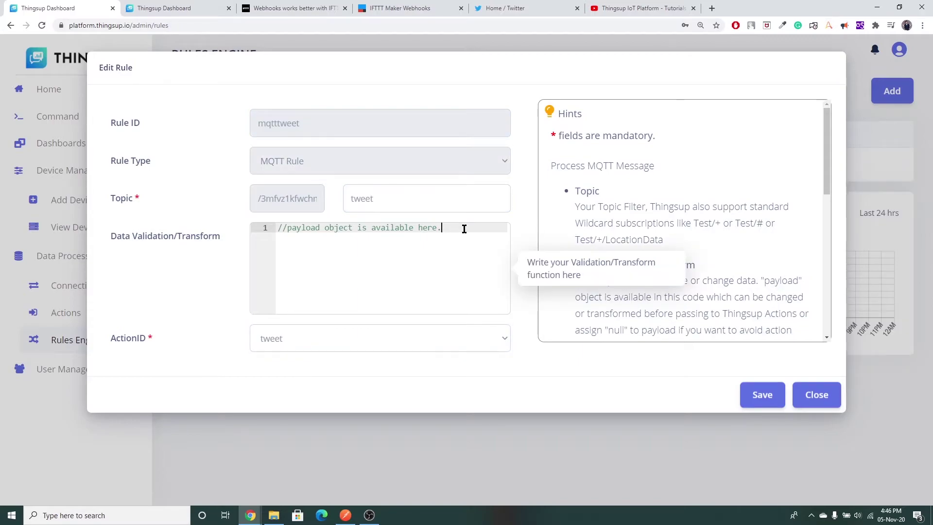
{"action": "key", "text": "Return"}
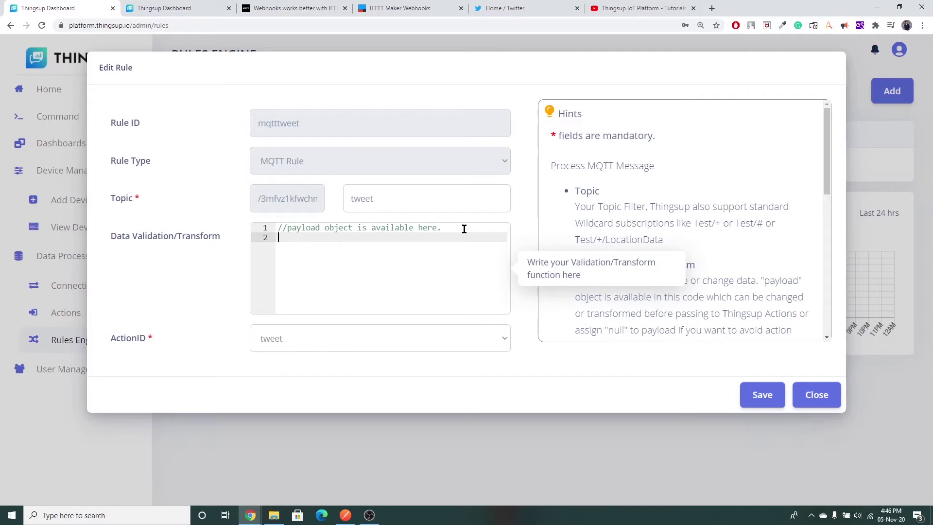
{"action": "type", "text": "if"}
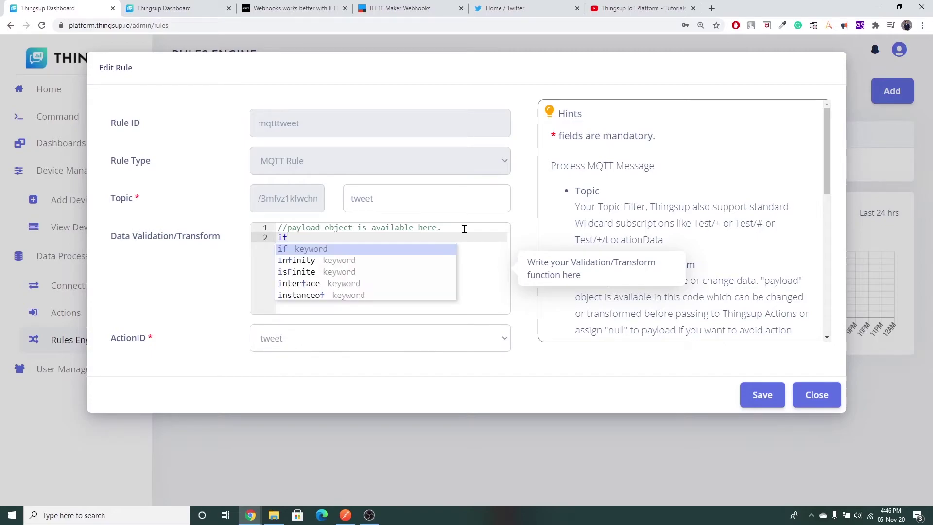
{"action": "type", "text": "(payload."}
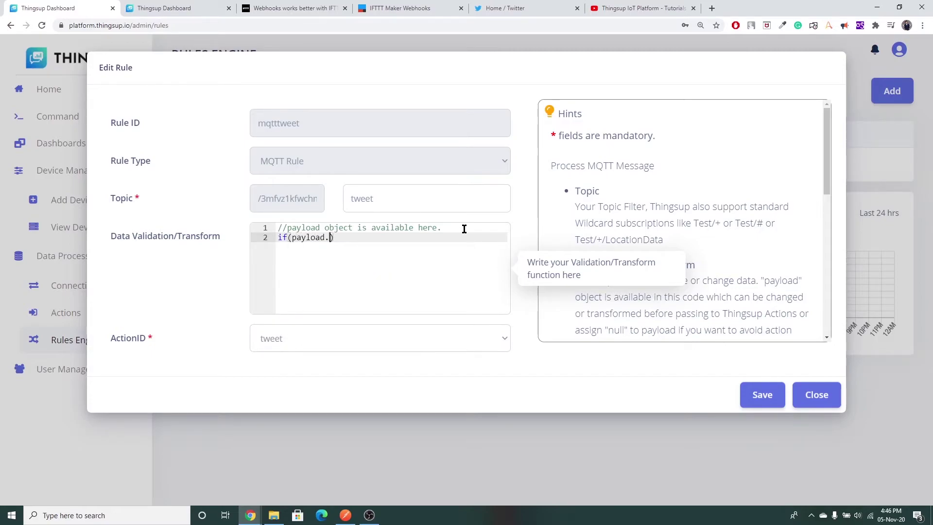
{"action": "type", "text": "temp > 200)"}
{"action": "key", "text": "Return"}
{"action": "type", "text": "{"}
{"action": "key", "text": "Return"}
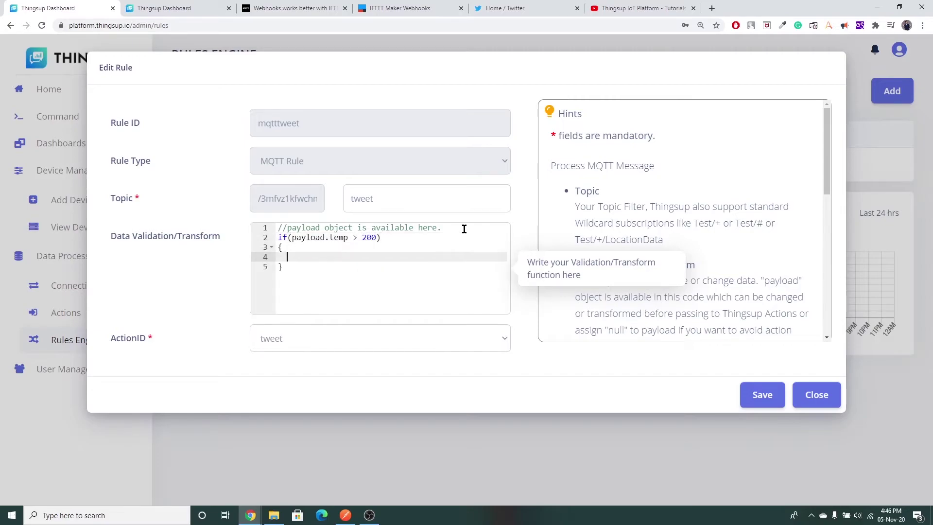
Add an else block after the if block containing payload=null; to skip the action.
{"action": "key", "text": "Down"}
{"action": "key", "text": "Return"}
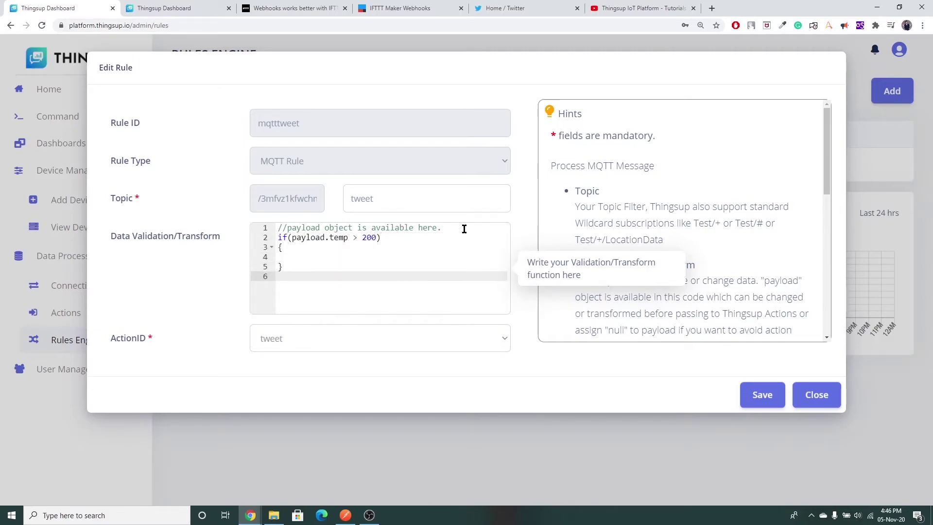
{"action": "type", "text": "else"}
{"action": "key", "text": "Return"}
{"action": "type", "text": "{"}
{"action": "key", "text": "Return"}
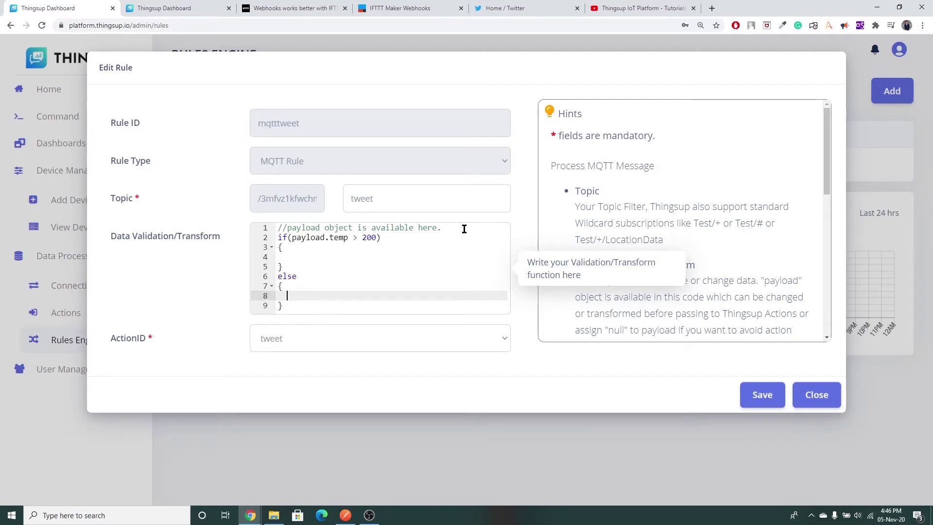
{"action": "type", "text": "payload=nu"}
{"action": "key", "text": "Return"}
{"action": "type", "text": ";"}
Review the 200 threshold and both branches of the transform code, and save the mqtttweet rule.
{"action": "double_click", "coordinate": [364, 237]}
{"action": "type", "text": "200"}
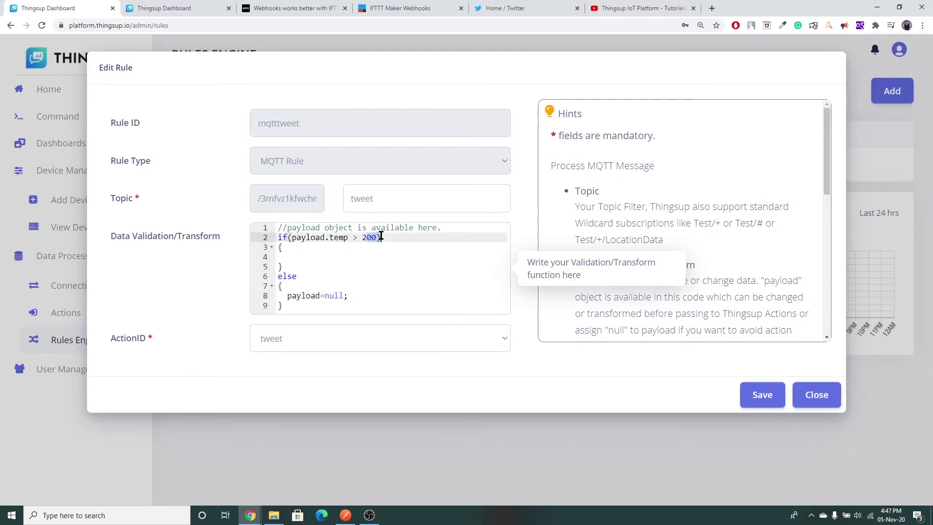
{"action": "left_click", "coordinate": [340, 257]}
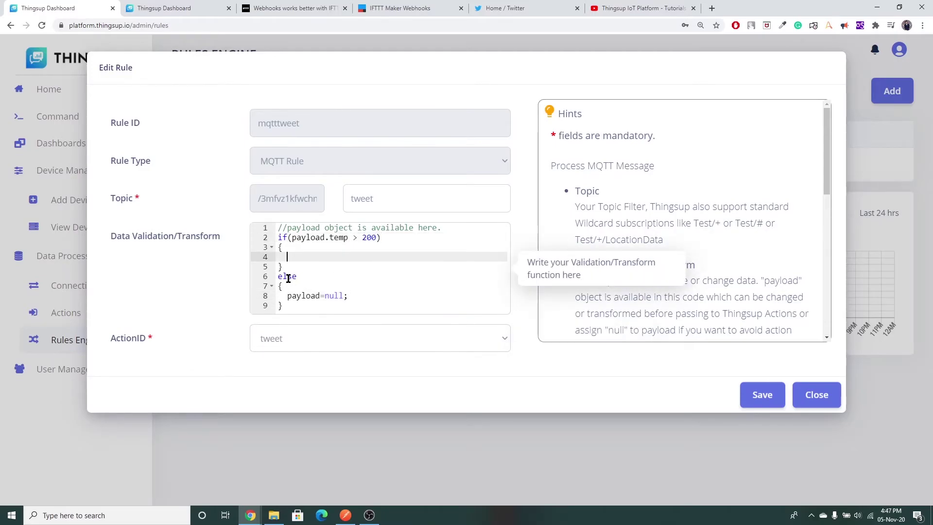
{"action": "left_click_drag", "start_coordinate": [355, 296], "coordinate": [292, 296]}
{"action": "left_click", "coordinate": [385, 286]}
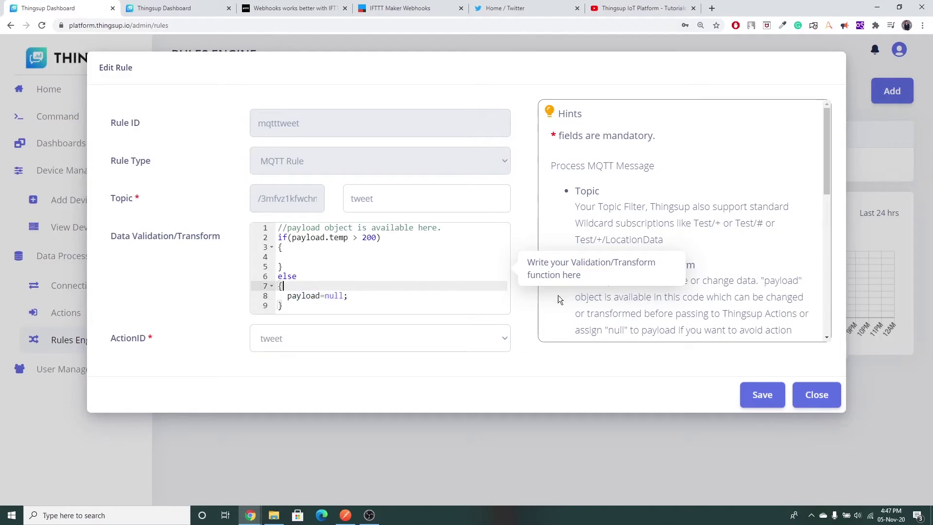
{"action": "left_click", "coordinate": [771, 402]}
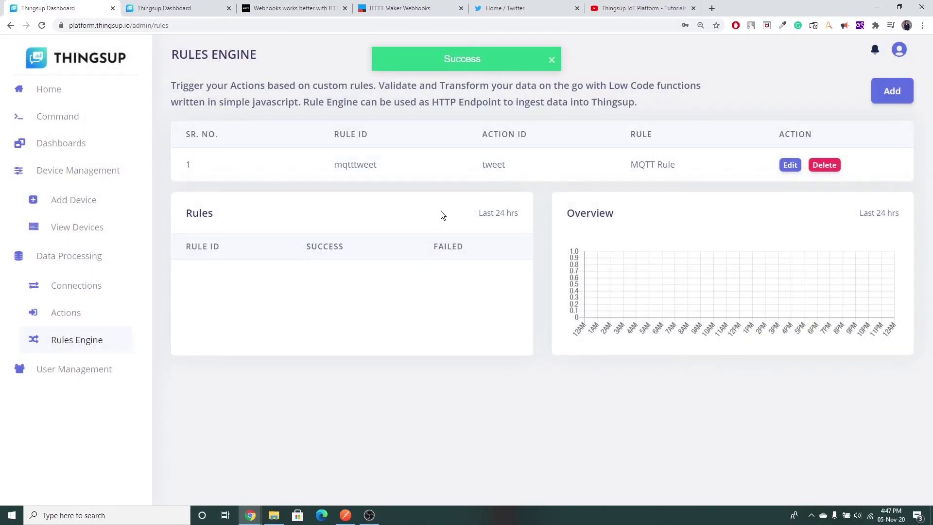
Copy the test device's key from the device list and paste it as the MQTT client's username on the Command page.
{"action": "left_click", "coordinate": [94, 232]}
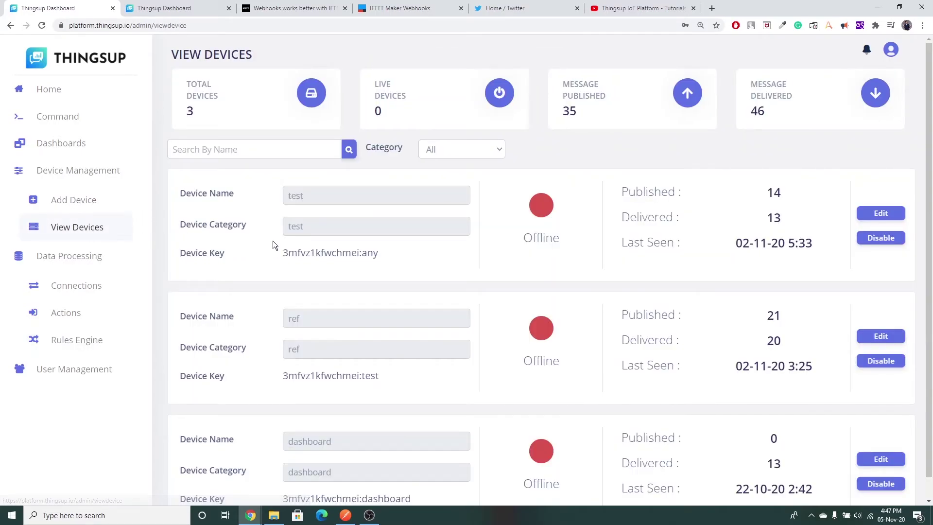
{"action": "left_click_drag", "start_coordinate": [282, 252], "coordinate": [392, 256]}
{"action": "key", "text": "ctrl+c"}
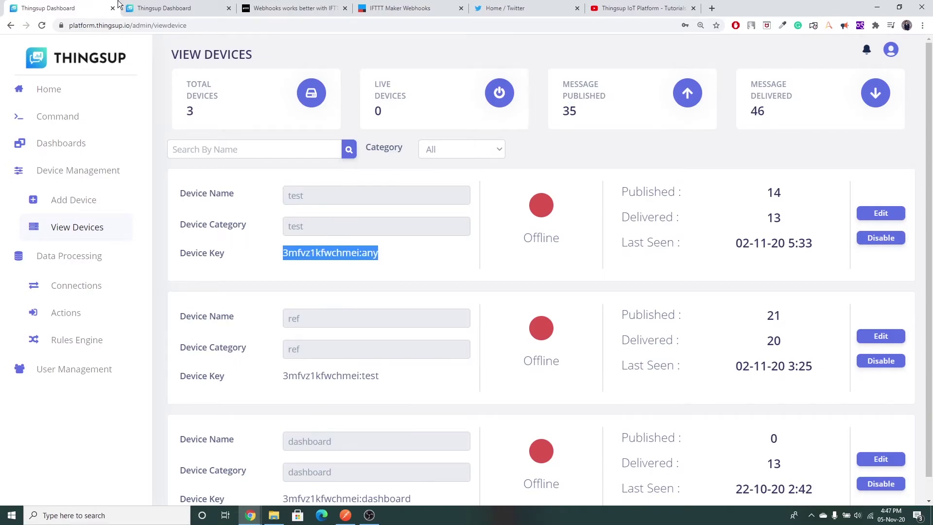
{"action": "left_click", "coordinate": [164, 8]}
{"action": "left_click", "coordinate": [210, 95]}
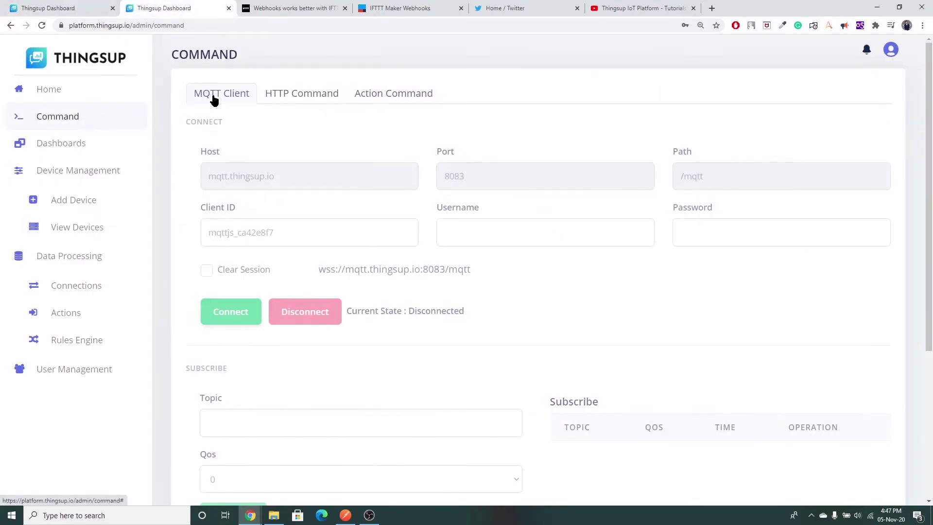
{"action": "left_click", "coordinate": [459, 232]}
{"action": "key", "text": "ctrl+v"}
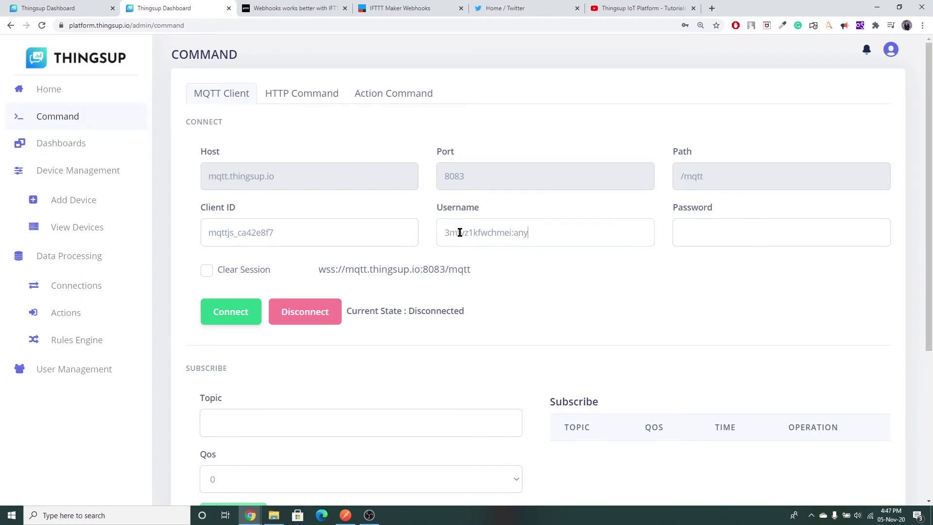
Enter the device's password for the MQTT client, enable Clear Session and connect.
{"action": "left_click", "coordinate": [702, 231]}
{"action": "type", "text": "•••••••"}
{"action": "left_click", "coordinate": [206, 270]}
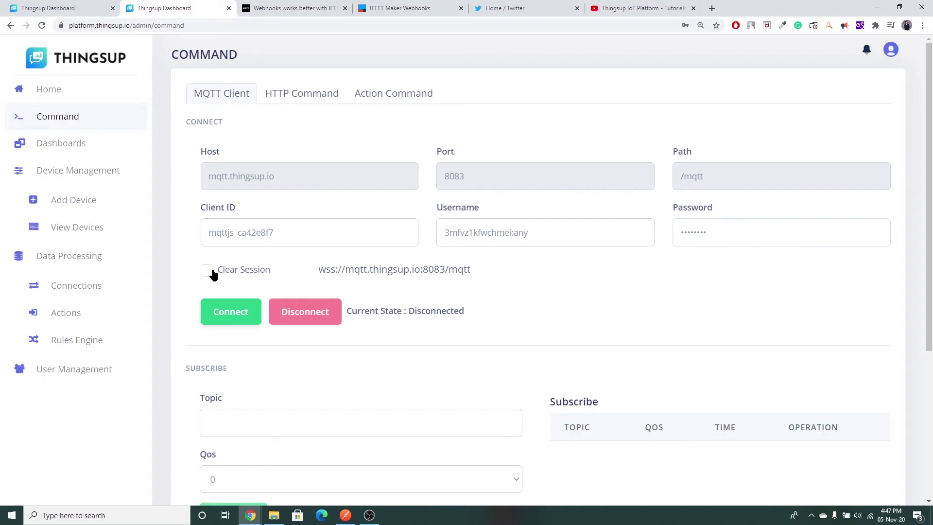
{"action": "left_click", "coordinate": [238, 315]}
Subscribe the MQTT client at QoS 0 to the topic made of the account prefix from the username followed by /tweet.
{"action": "scroll", "coordinate": [277, 267], "scroll_direction": "down", "scroll_amount": 3}
{"action": "left_click", "coordinate": [279, 268]}
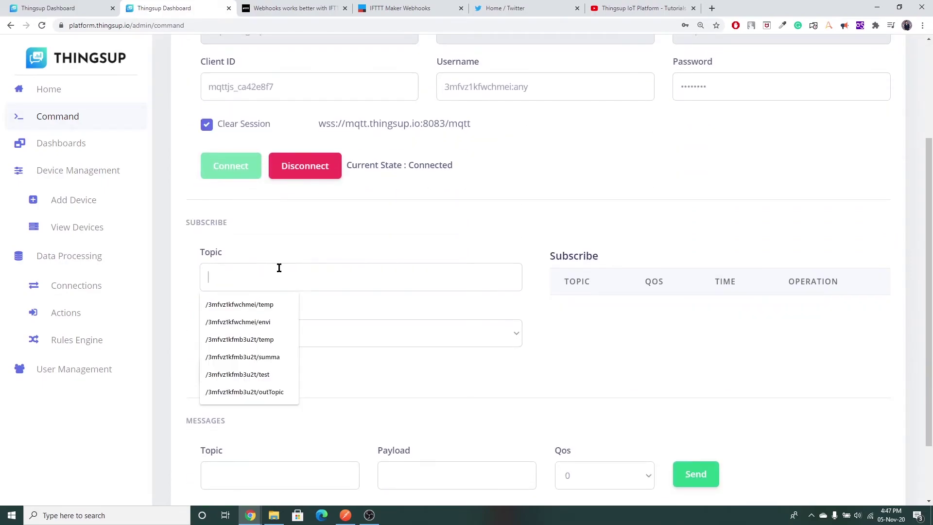
{"action": "type", "text": "/"}
{"action": "left_click_drag", "start_coordinate": [511, 86], "coordinate": [422, 92]}
{"action": "key", "text": "ctrl+c"}
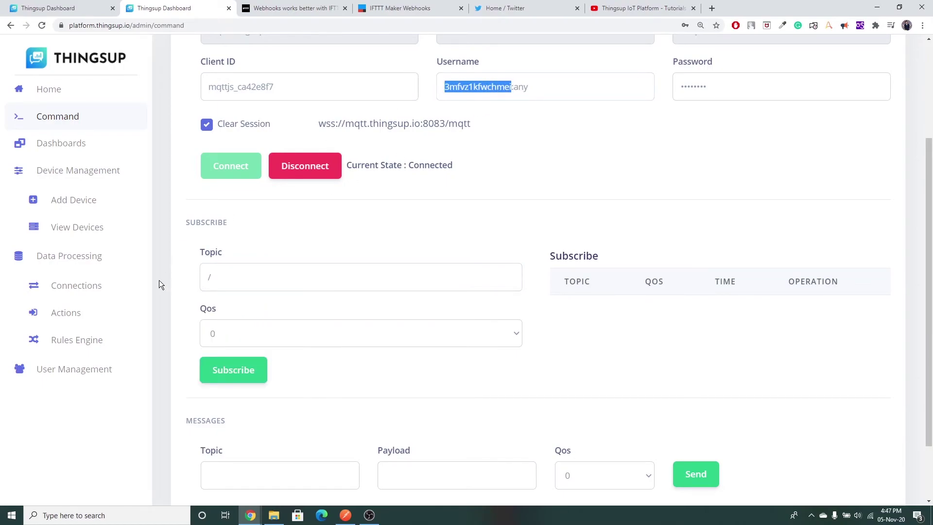
{"action": "left_click", "coordinate": [242, 278]}
{"action": "type", "text": "/"}
{"action": "key", "text": "ctrl+v"}
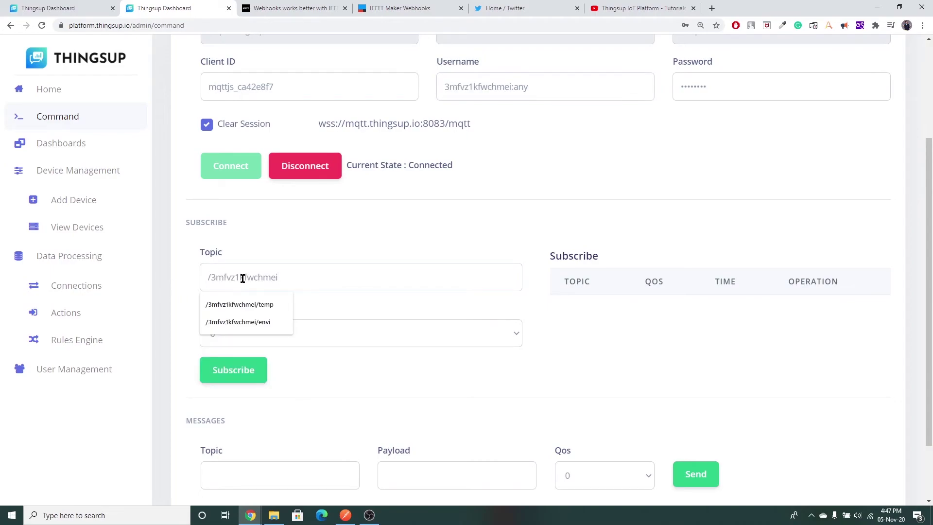
{"action": "type", "text": "/tweet"}
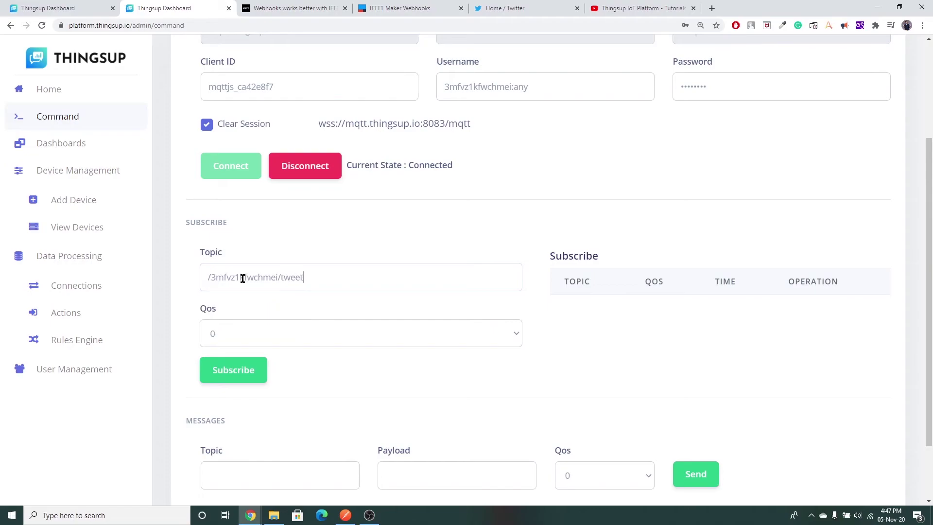
{"action": "left_click", "coordinate": [259, 376]}
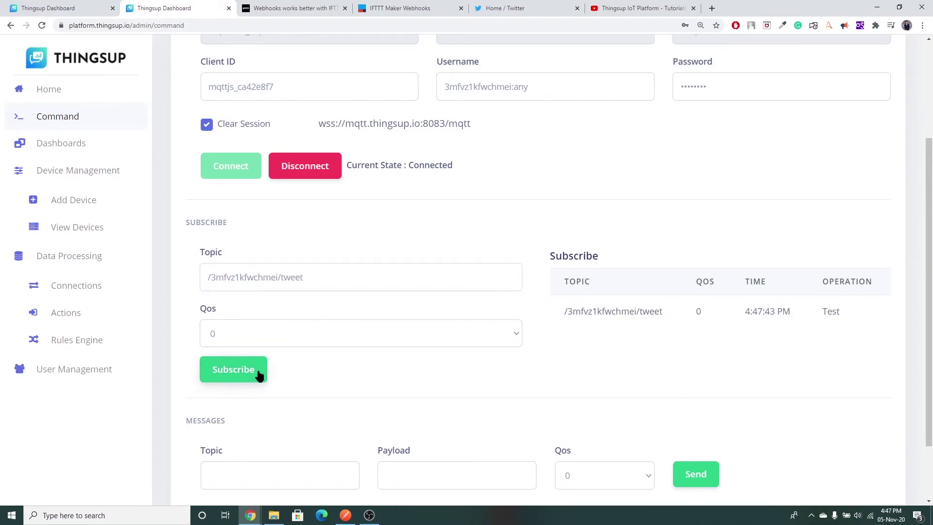
Publish the payload {"temp":250} to the subscribed tweet topic.
{"action": "scroll", "coordinate": [623, 311], "scroll_direction": "down", "scroll_amount": 2}
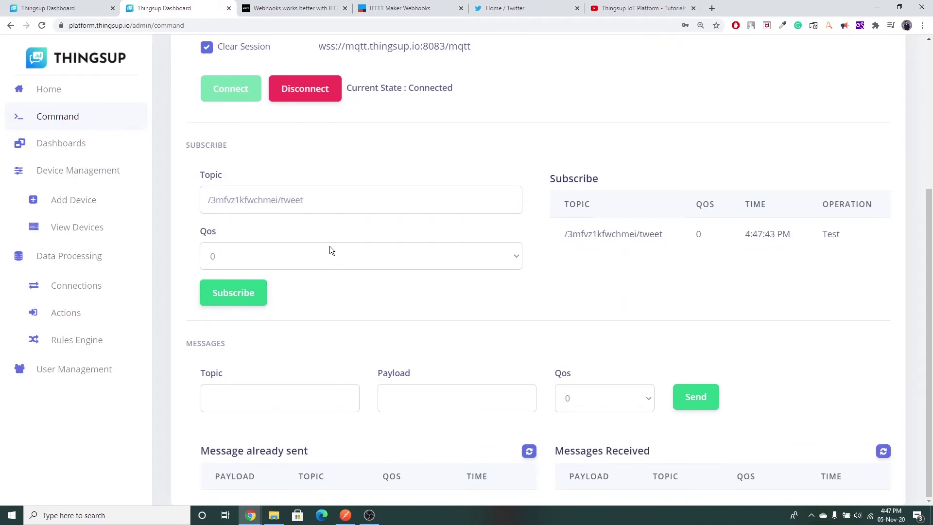
{"action": "left_click_drag", "start_coordinate": [329, 211], "coordinate": [144, 210]}
{"action": "key", "text": "ctrl+c"}
{"action": "left_click", "coordinate": [263, 396]}
{"action": "key", "text": "ctrl+v"}
{"action": "left_click", "coordinate": [441, 398]}
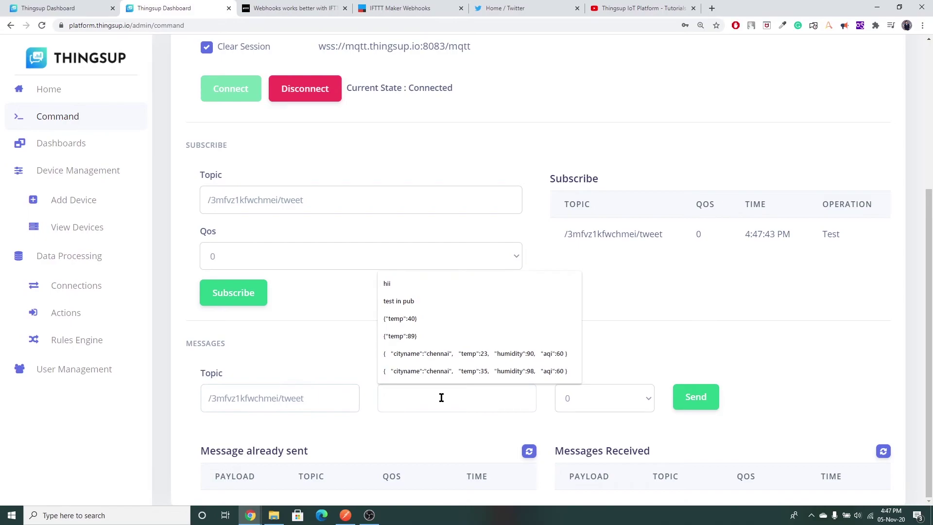
{"action": "type", "text": "{\"tem}\"\"temp"}
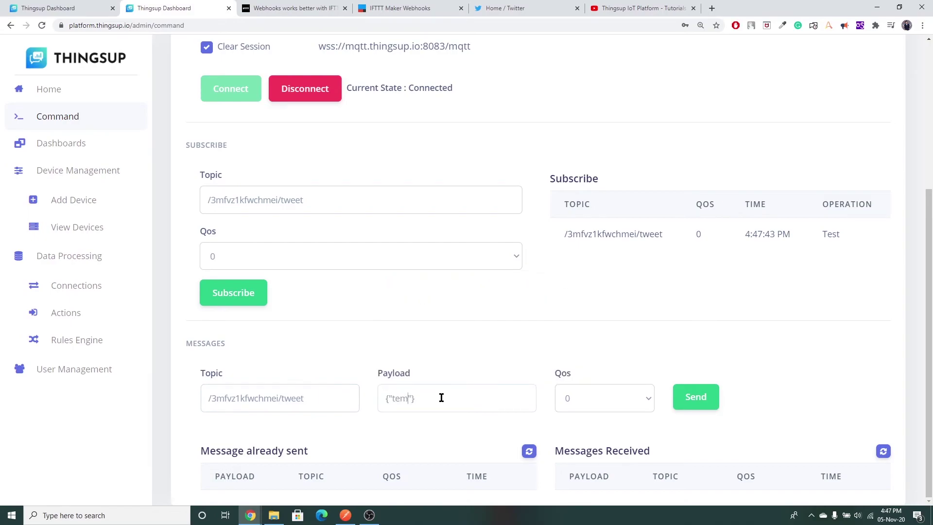
{"action": "key", "text": "Right"}
{"action": "type", "text": ":250"}
{"action": "left_click", "coordinate": [706, 405]}
Compare the sent and received payloads in the message tables and check the Twitter home feed for the triggered tweet.
{"action": "scroll", "coordinate": [777, 343], "scroll_direction": "down", "scroll_amount": 1}
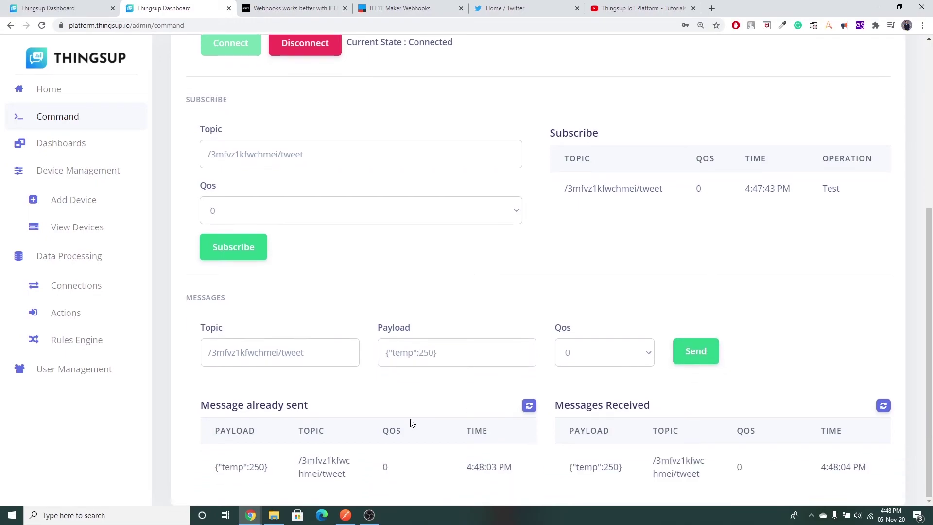
{"action": "left_click_drag", "start_coordinate": [204, 474], "coordinate": [281, 463]}
{"action": "left_click", "coordinate": [529, 441]}
{"action": "left_click_drag", "start_coordinate": [569, 464], "coordinate": [634, 464]}
{"action": "left_click", "coordinate": [645, 421]}
{"action": "left_click", "coordinate": [548, 10]}
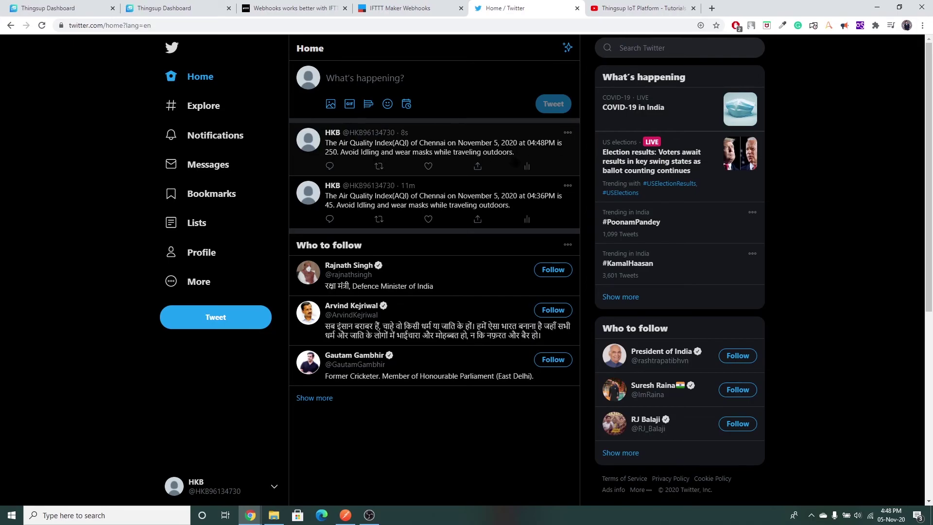
Return to the MQTT client and publish the payload {"temp":100} to the tweet topic.
{"action": "left_click", "coordinate": [62, 8]}
{"action": "left_click", "coordinate": [145, 5]}
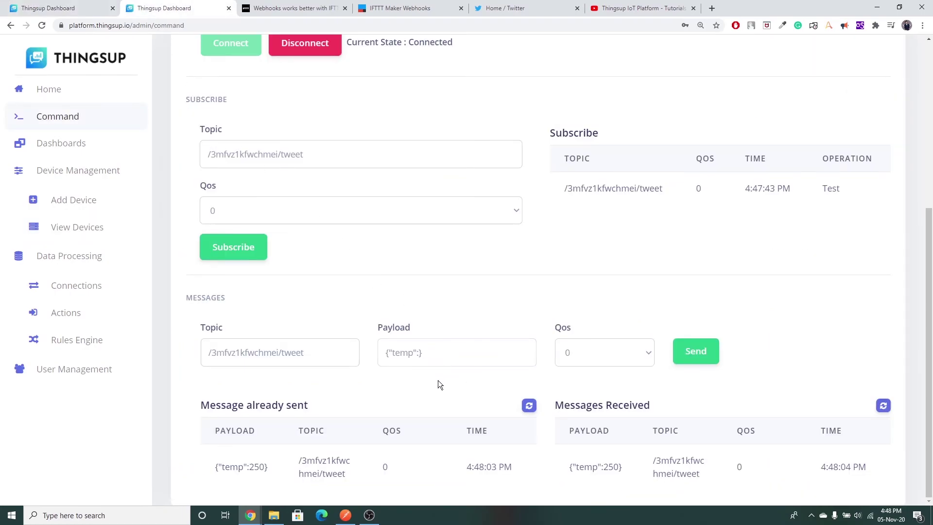
{"action": "type", "text": "100"}
{"action": "left_click", "coordinate": [707, 351]}
Examine the newest sent and received messages, and reload the Twitter home feed to check for a new tweet.
{"action": "scroll", "coordinate": [767, 279], "scroll_direction": "down", "scroll_amount": 1}
{"action": "left_click_drag", "start_coordinate": [214, 422], "coordinate": [268, 422]}
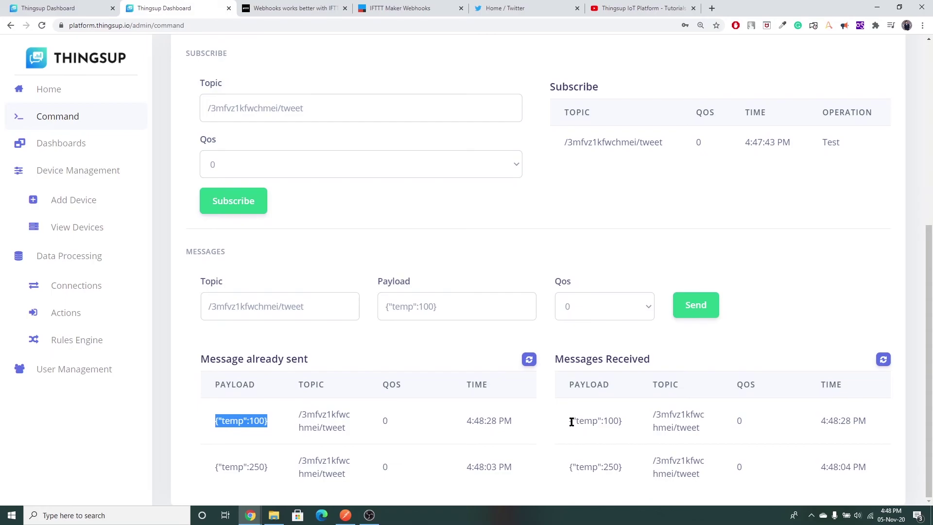
{"action": "left_click_drag", "start_coordinate": [570, 421], "coordinate": [623, 421]}
{"action": "left_click", "coordinate": [776, 241]}
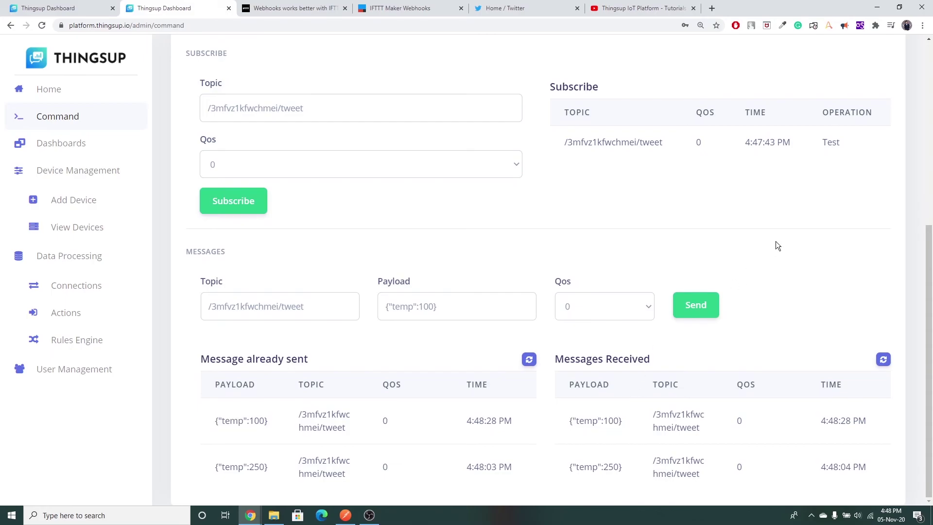
{"action": "left_click", "coordinate": [521, 4]}
{"action": "key", "text": "F5"}
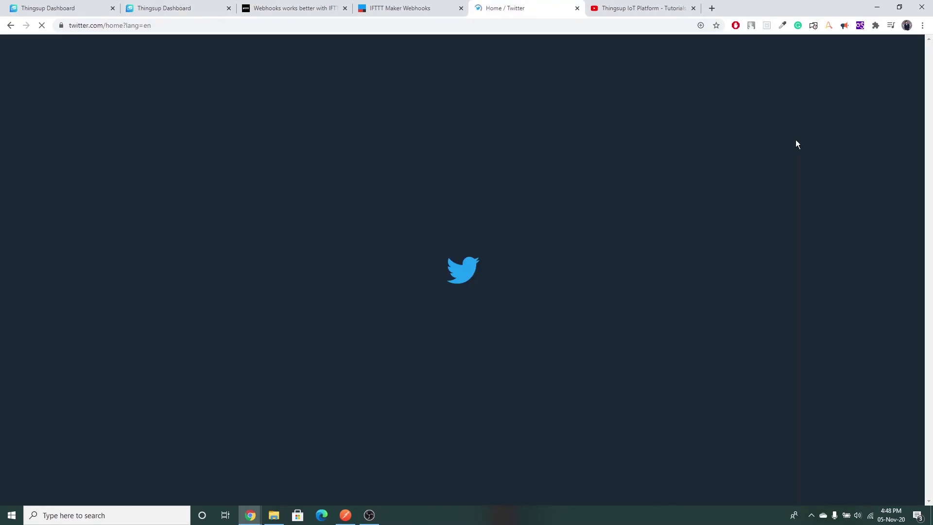